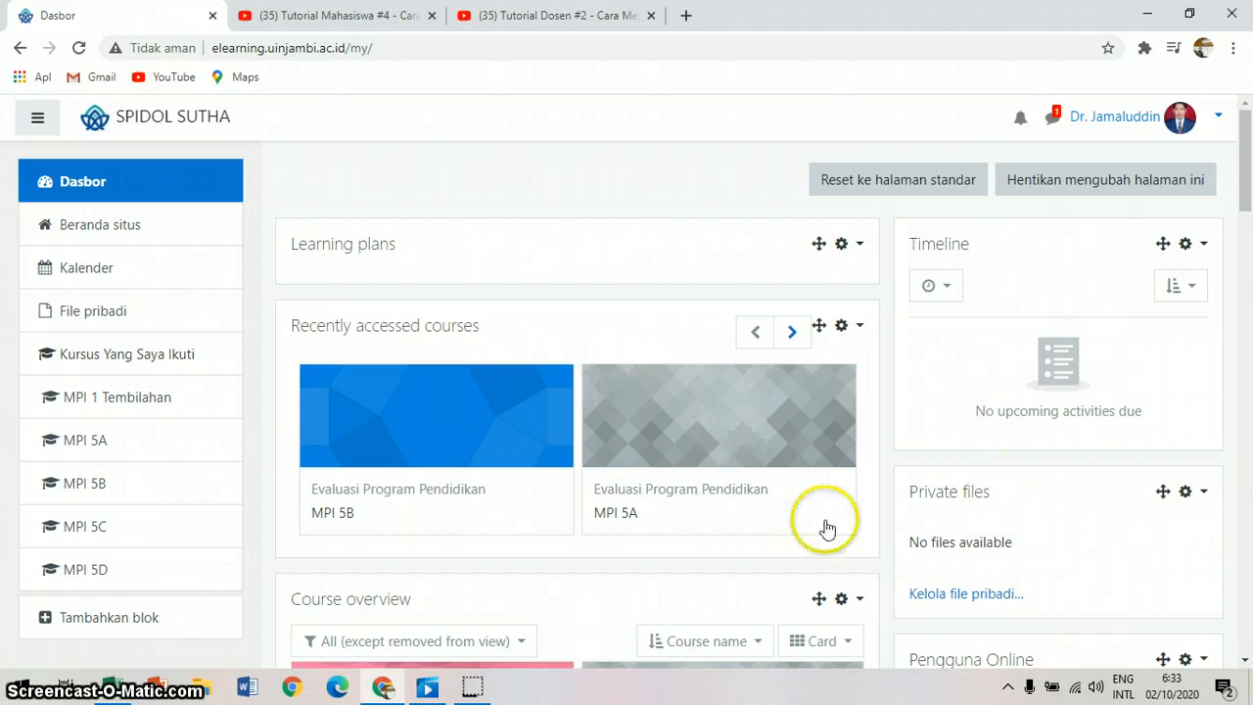
Step: Open the MPI 5B course from the recently accessed courses on the dashboard
click(1245, 661)
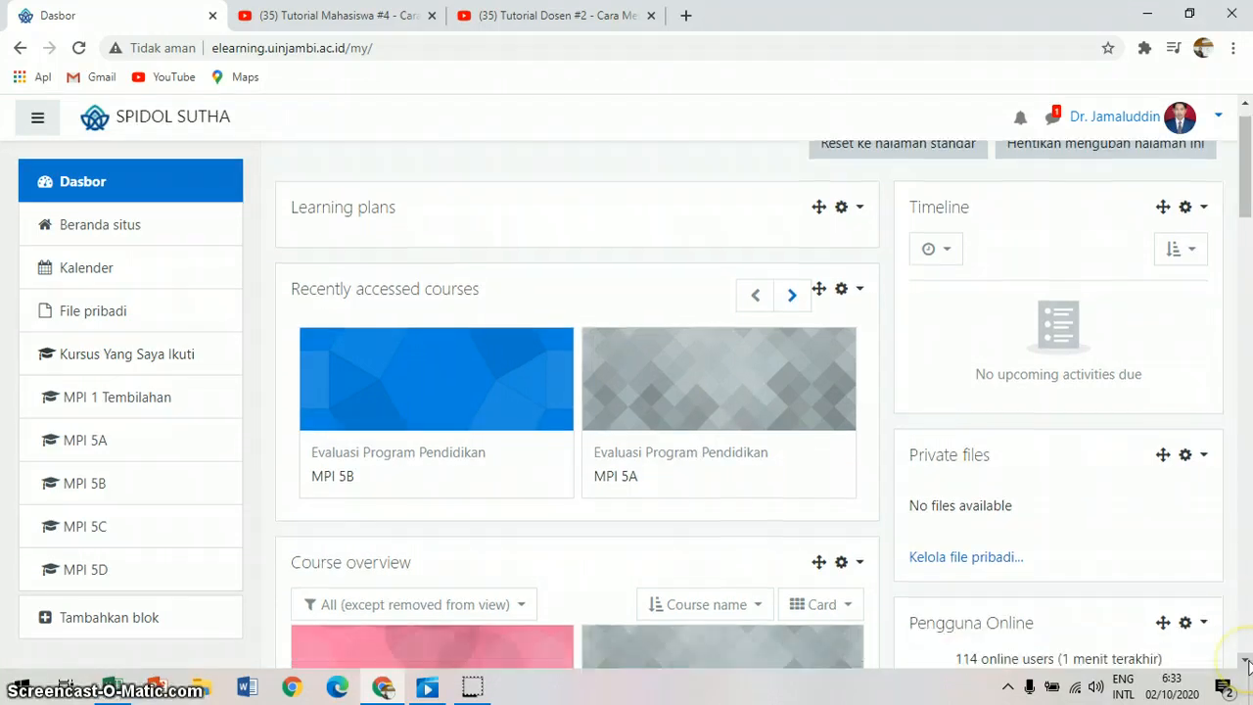
click(1245, 662)
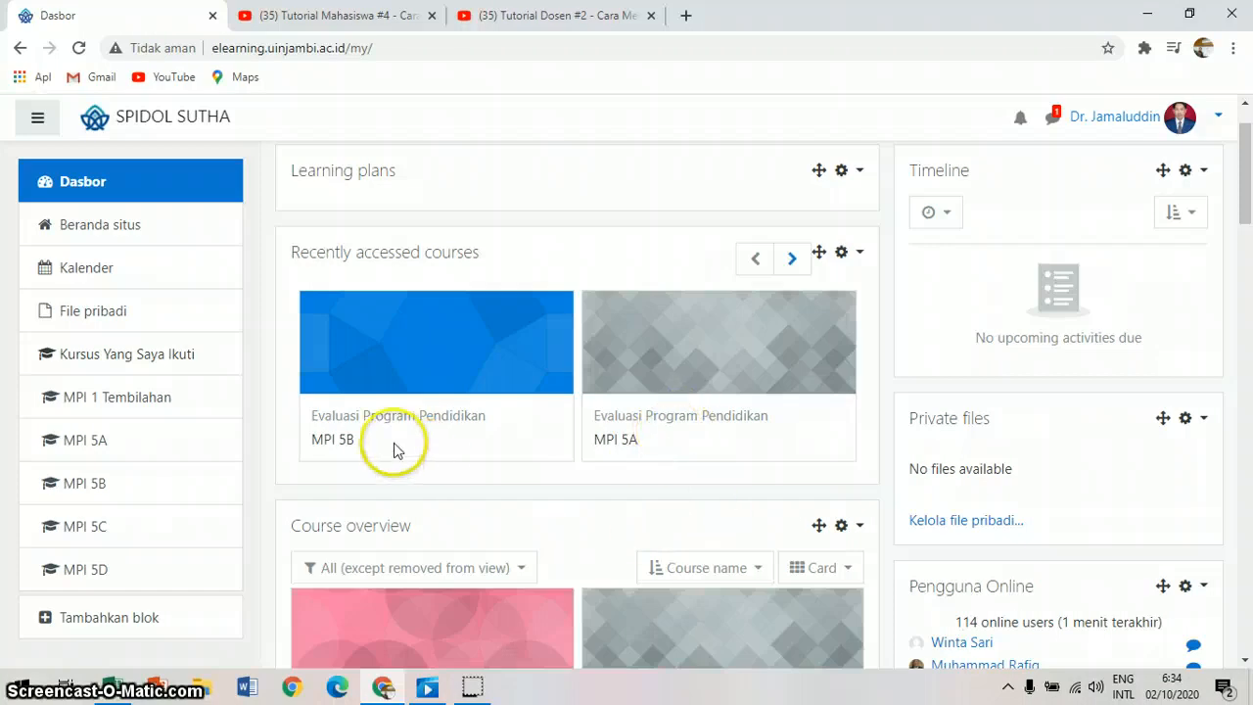
click(332, 446)
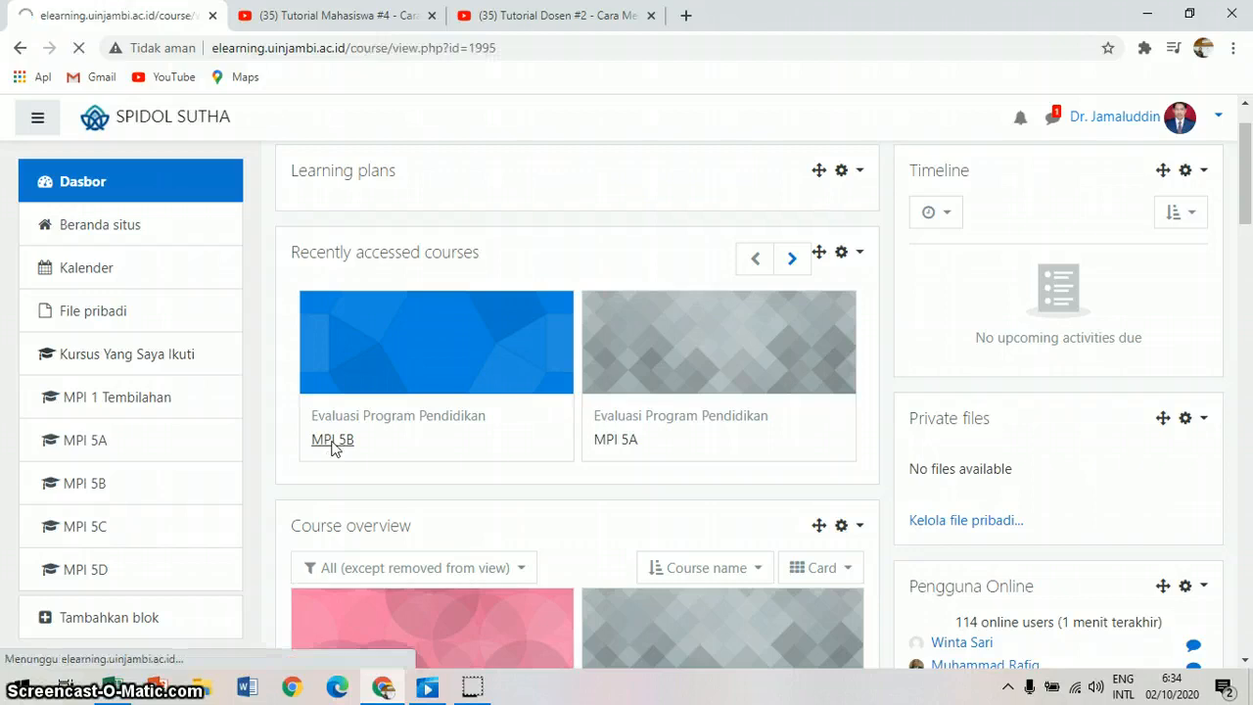
Step: Turn edit mode off for the MPI 5B course and switch it back on
click(1245, 663)
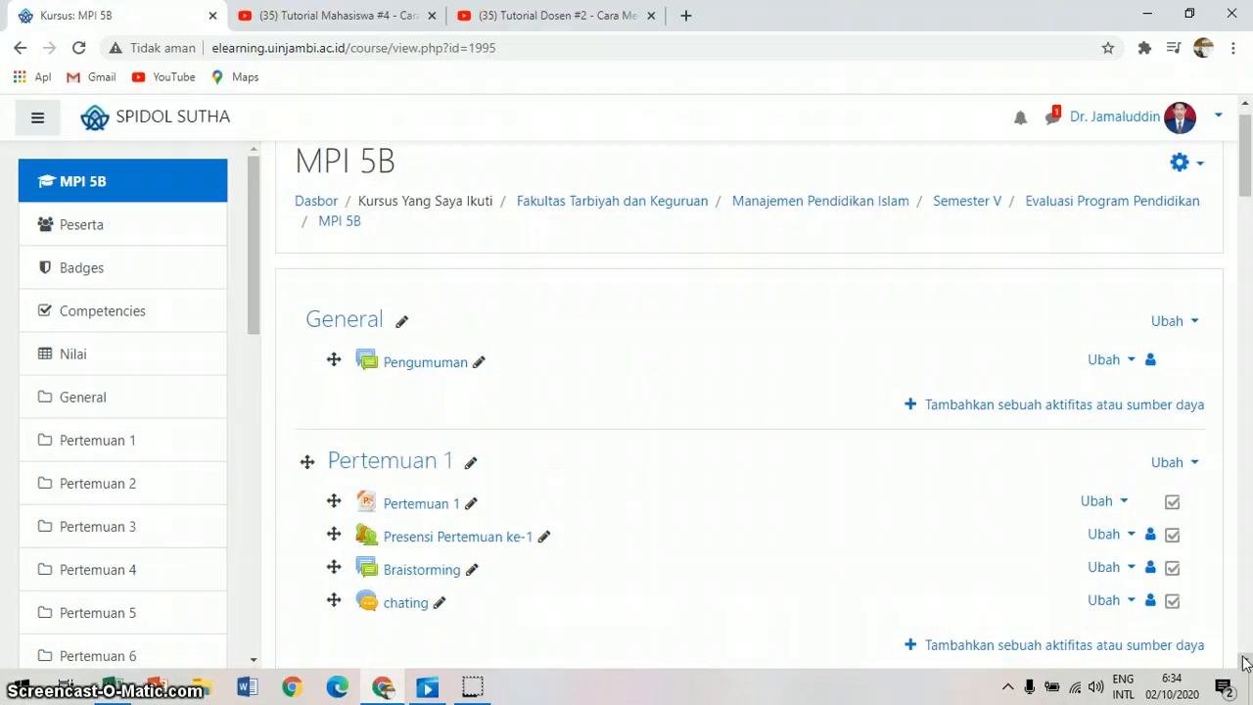
click(1245, 662)
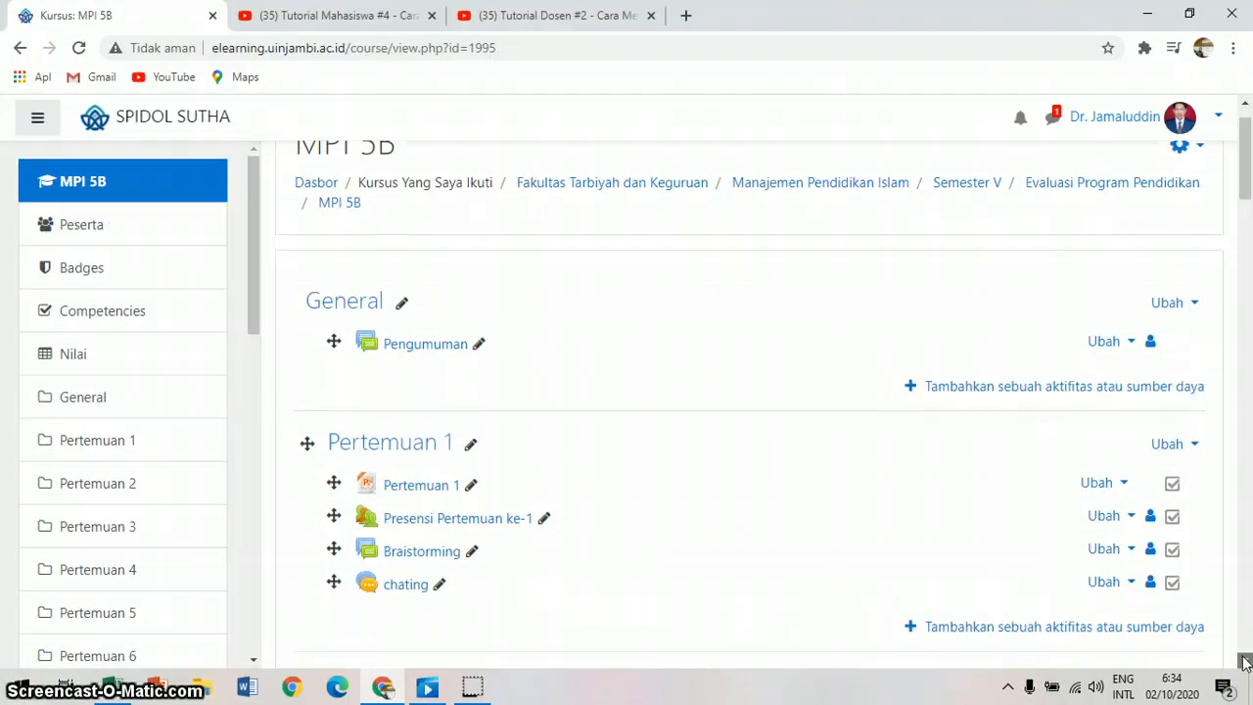
click(1245, 103)
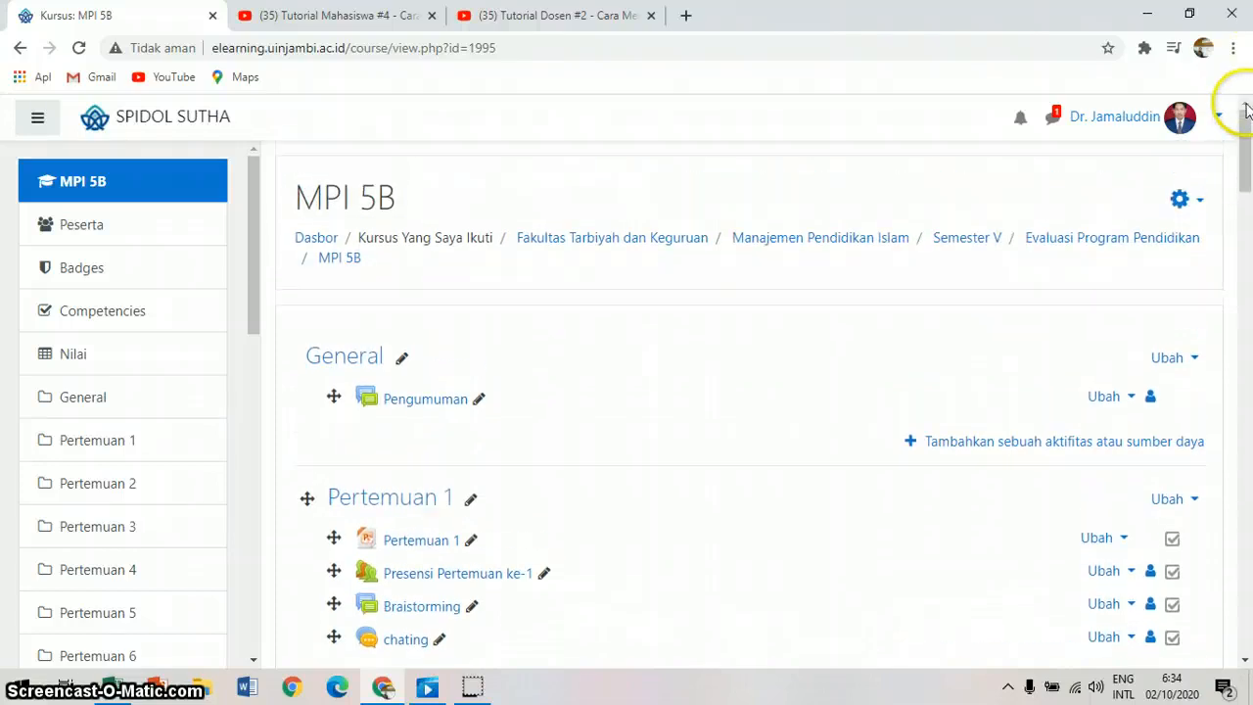
click(1202, 205)
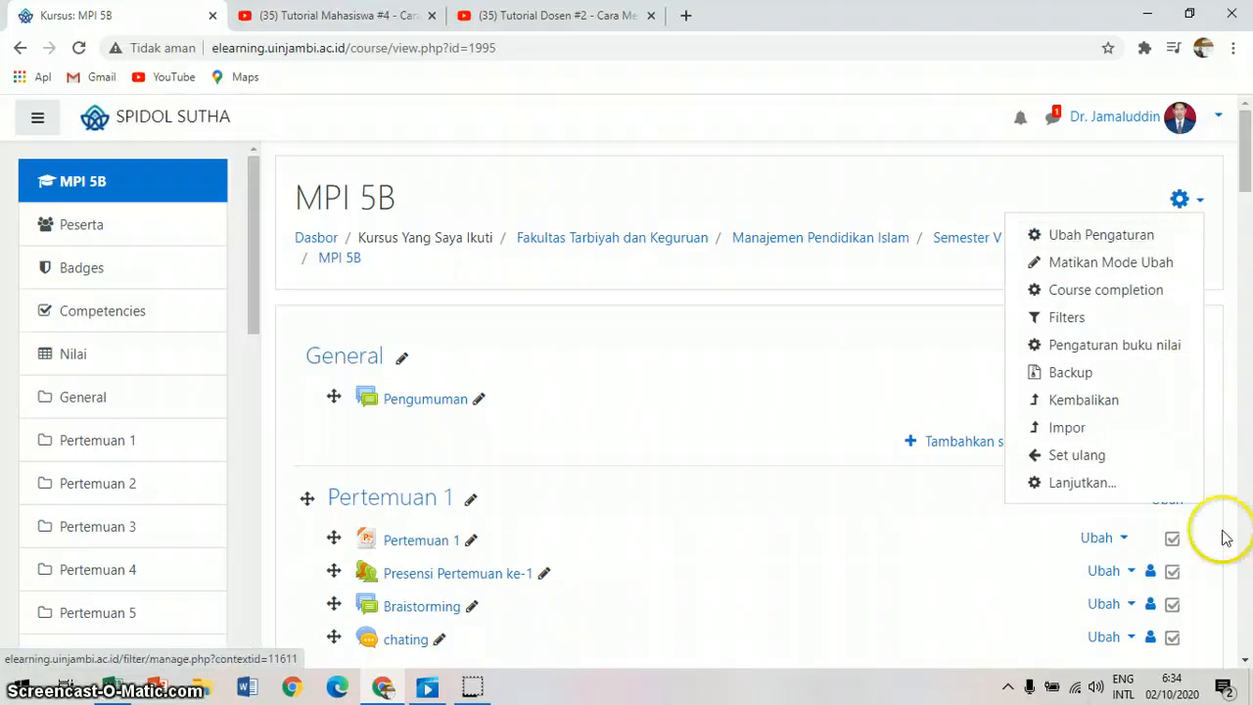
scroll(1245, 663, down, 2)
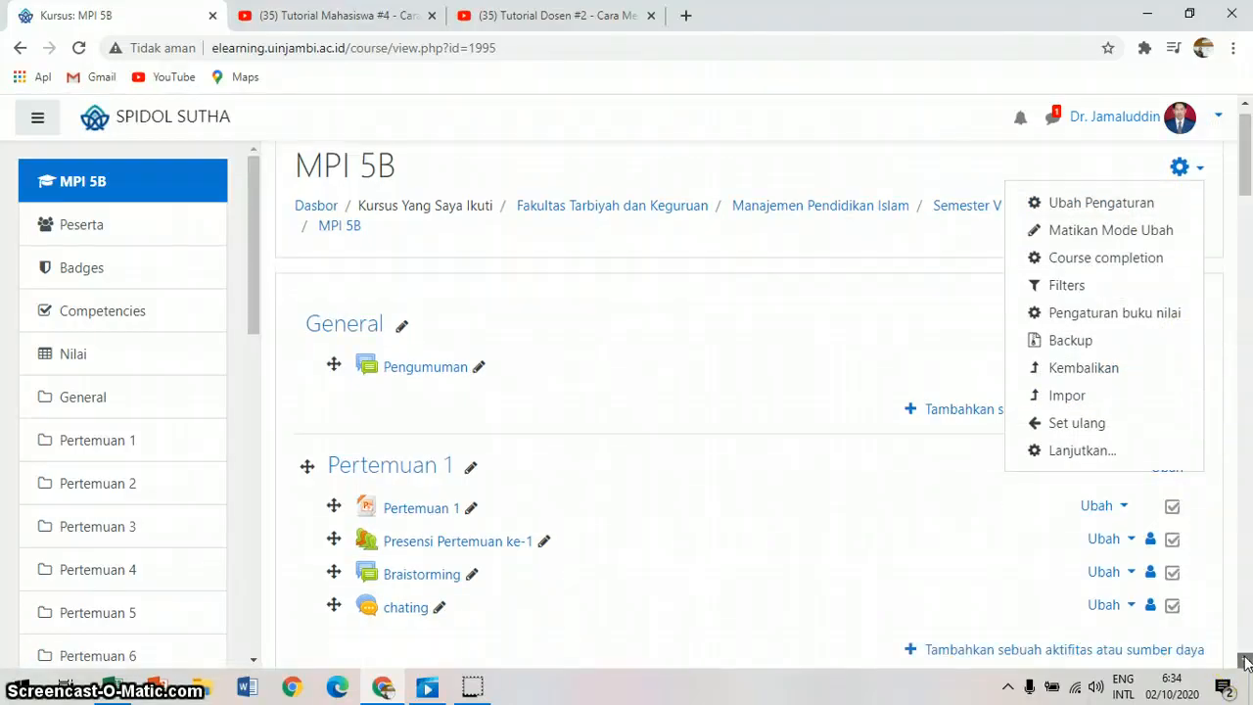
click(1246, 107)
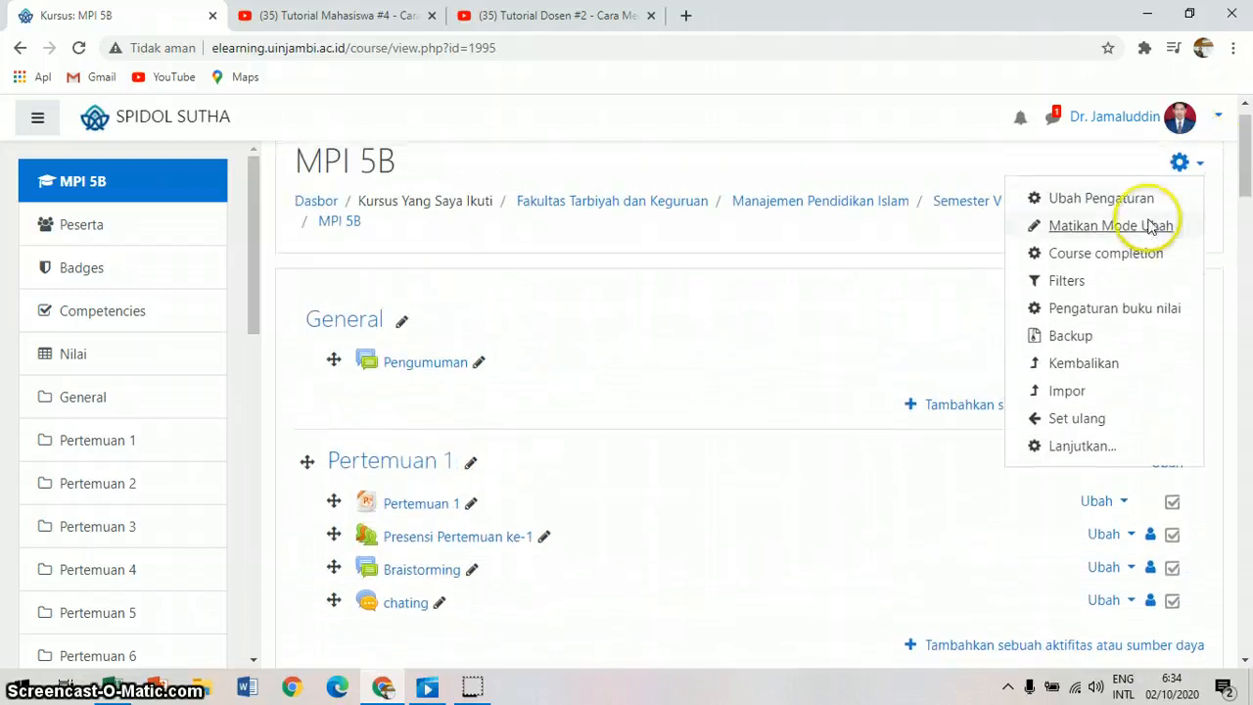
click(1076, 224)
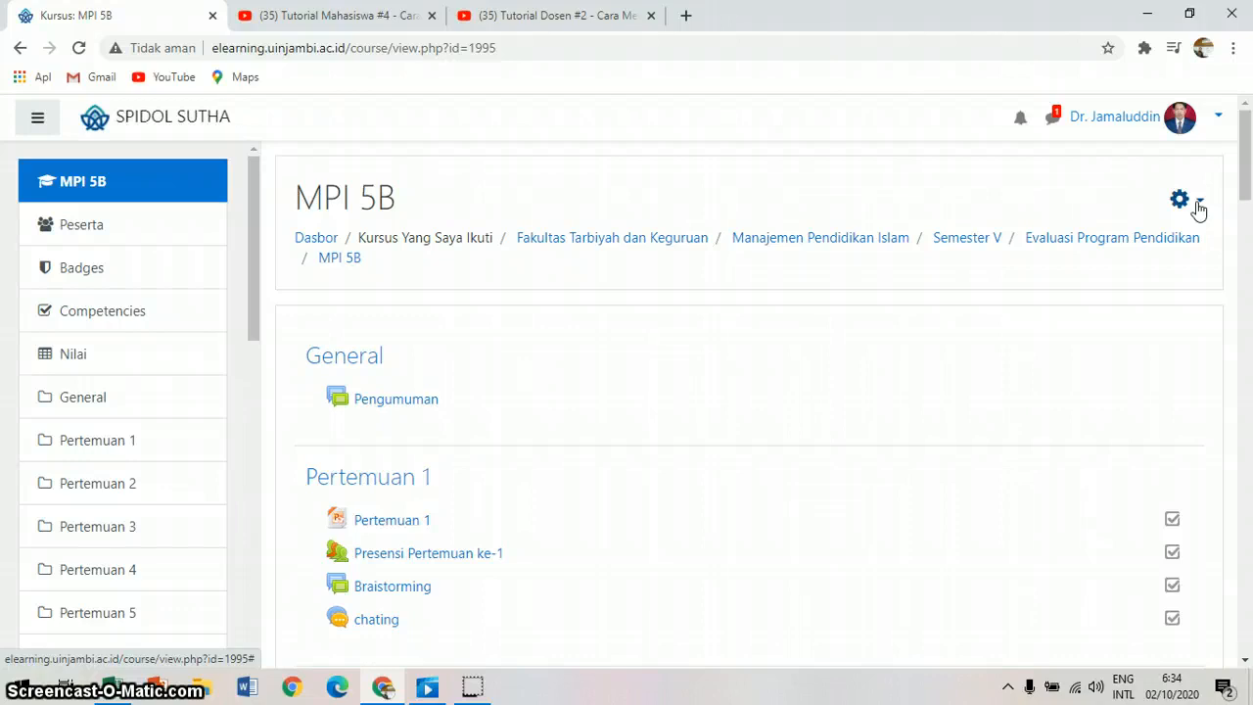
click(1198, 207)
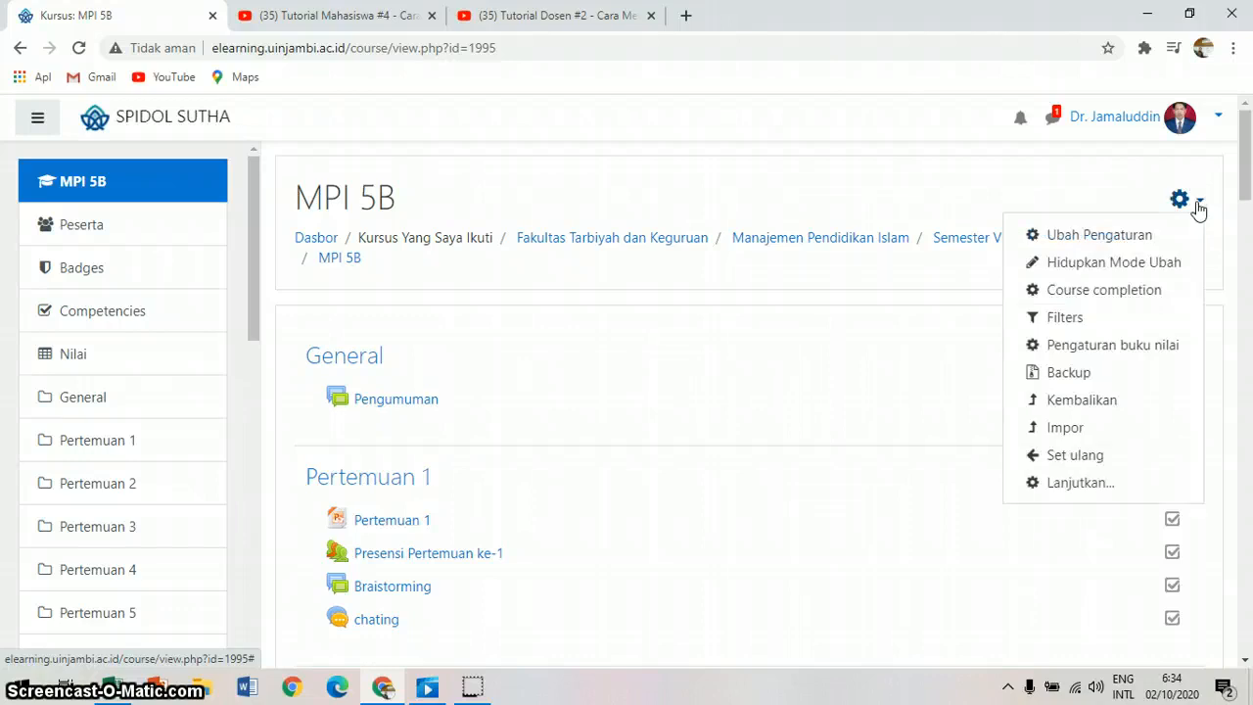
click(1121, 273)
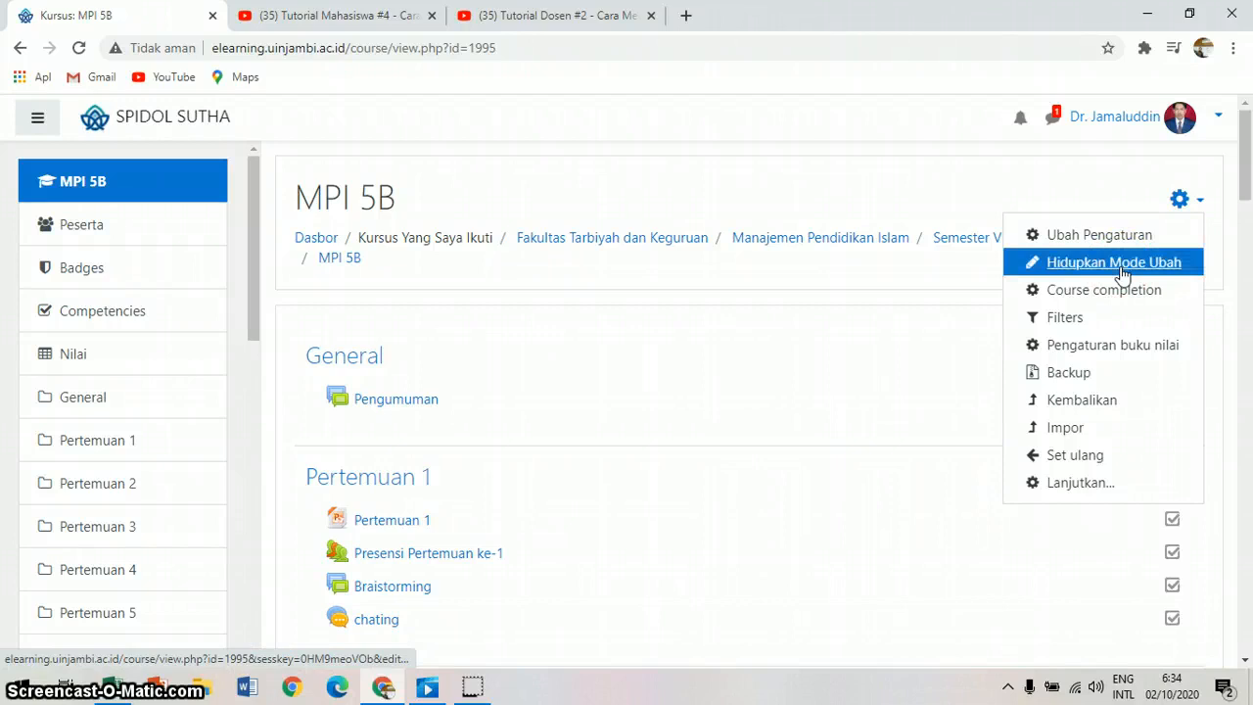
Step: Start adding a new Assignment activity to the Pertemuan 2 section
click(1246, 661)
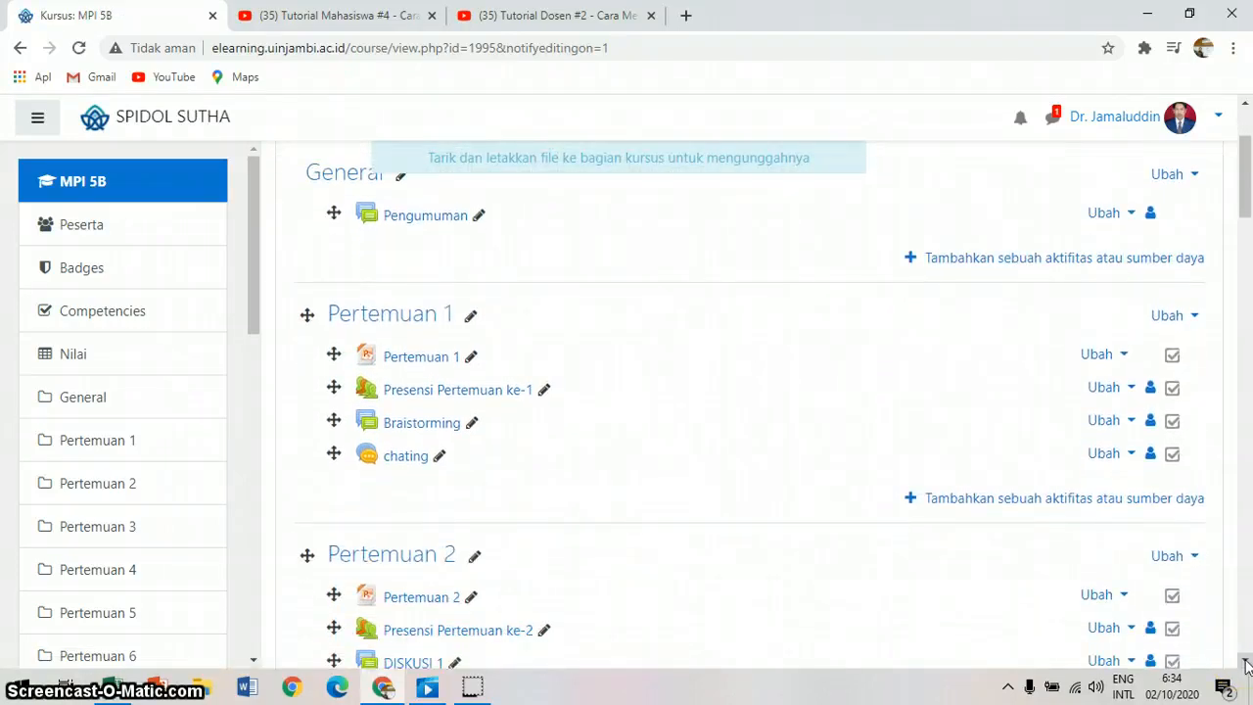
click(1245, 662)
click(1245, 662)
click(1246, 661)
click(1245, 661)
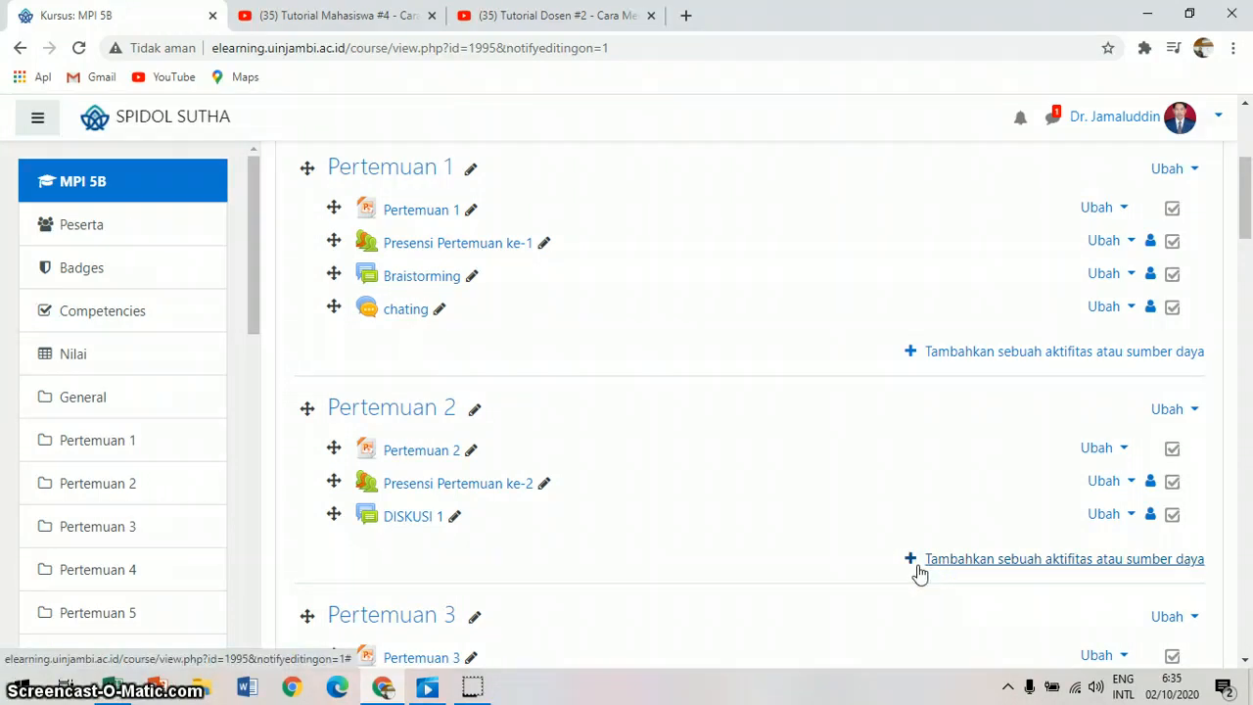
click(1003, 566)
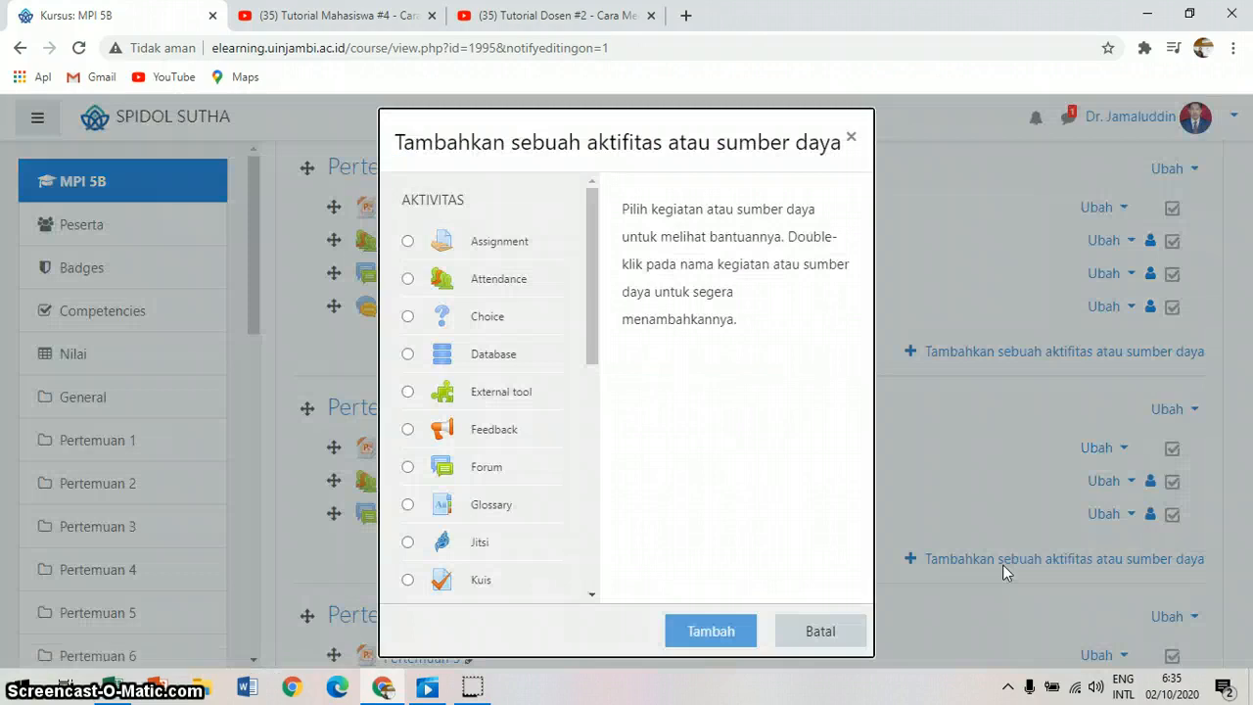
click(408, 243)
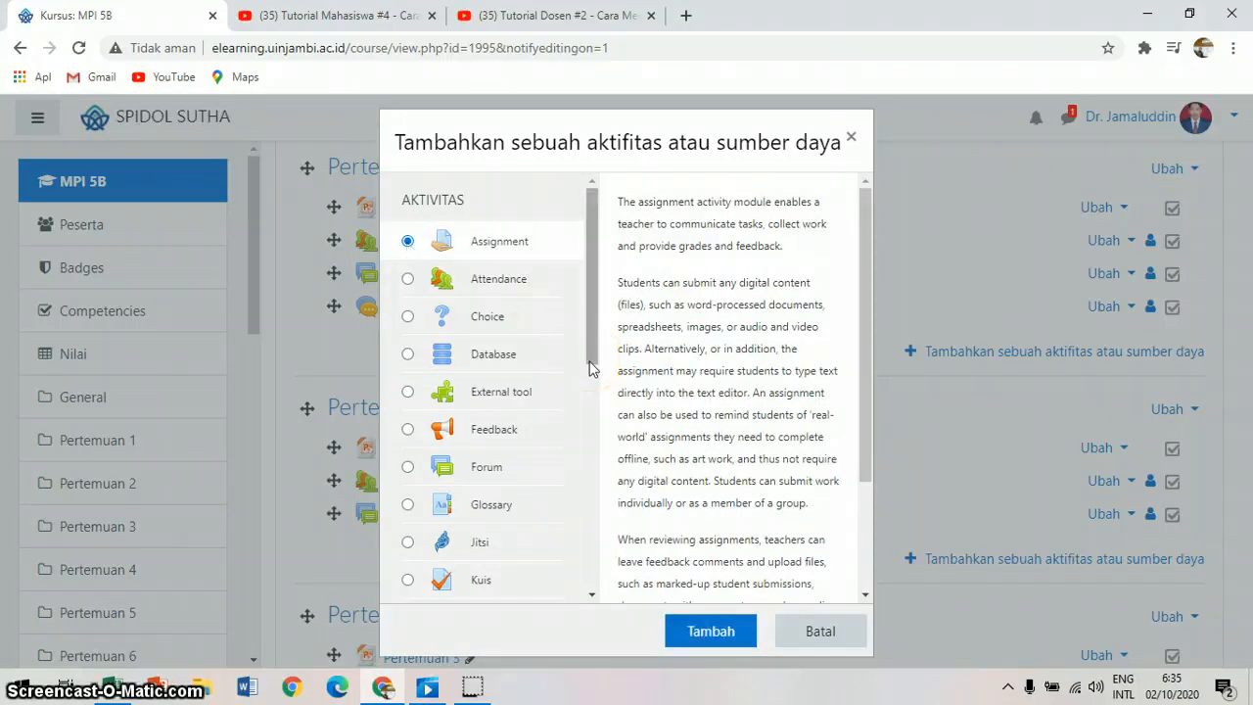
click(695, 638)
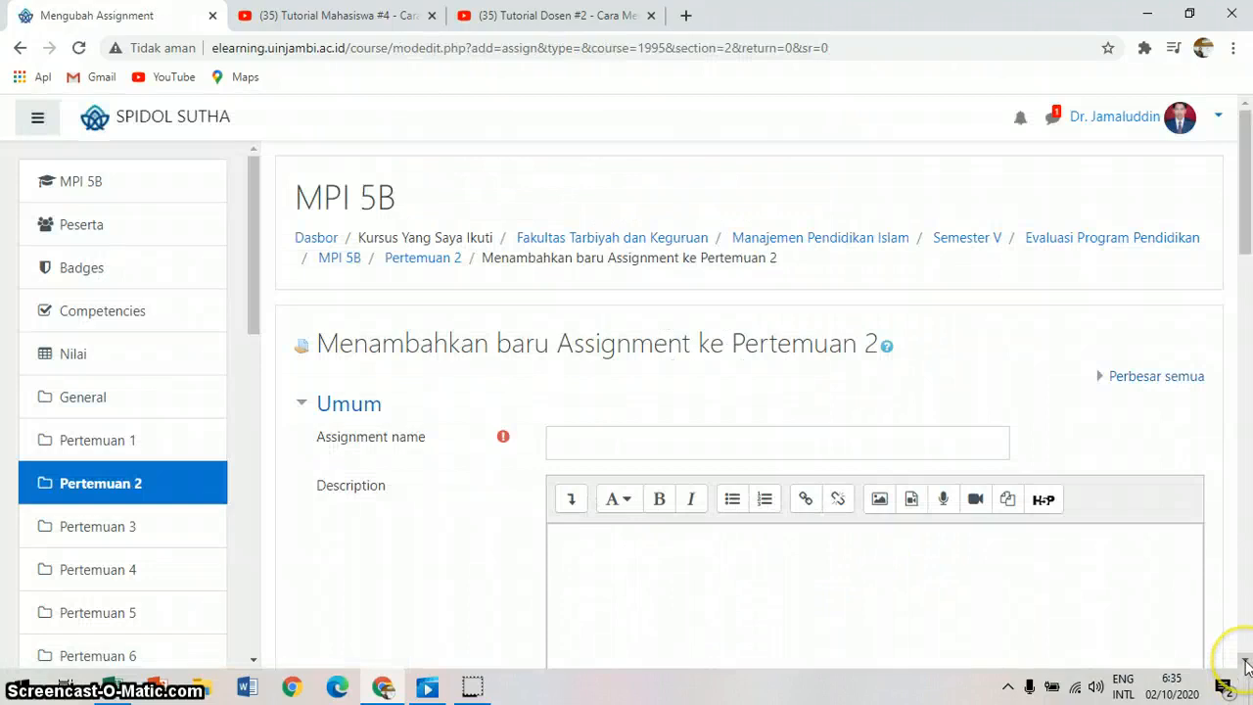
Step: Name the new assignment "Makalah"
scroll(701, 265, down, 2)
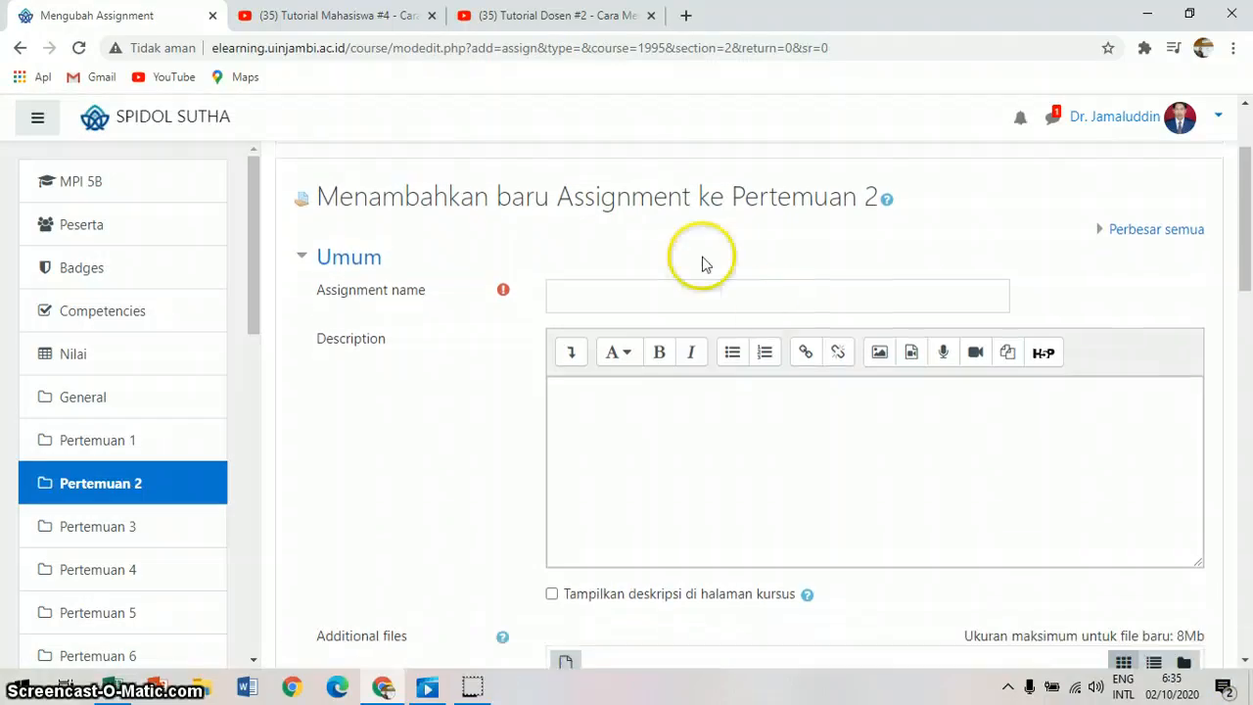
click(669, 297)
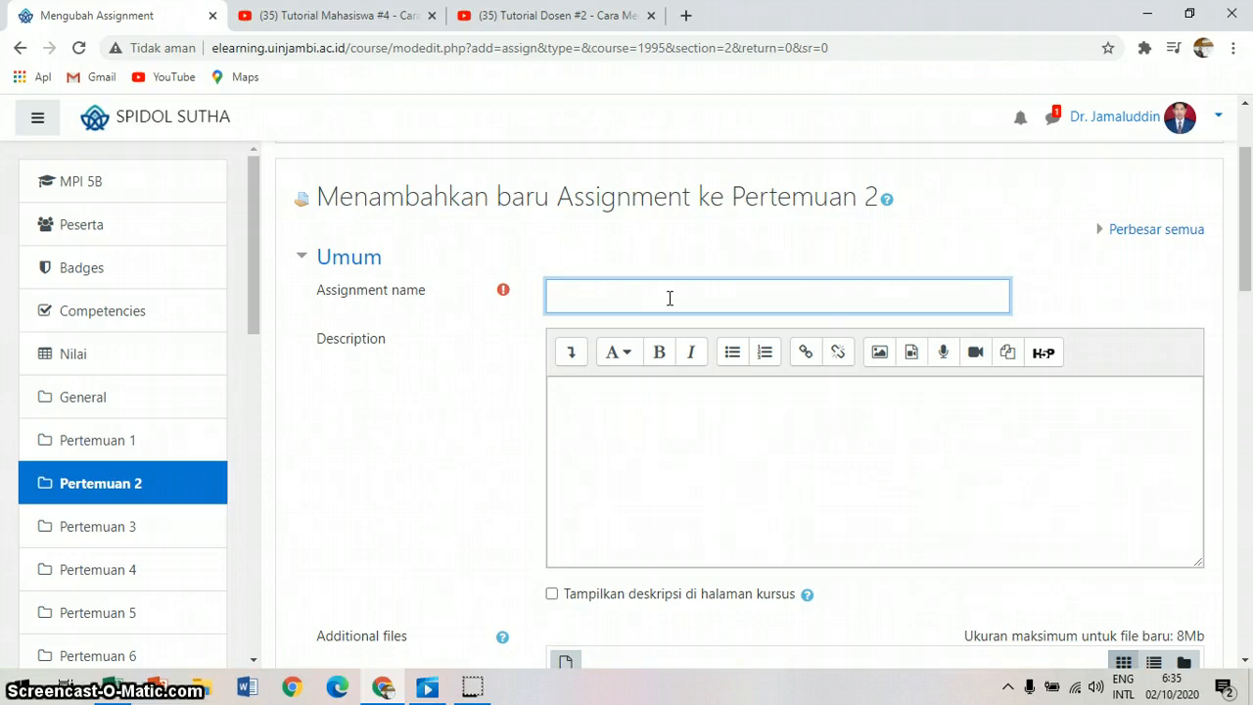
text(akalah)
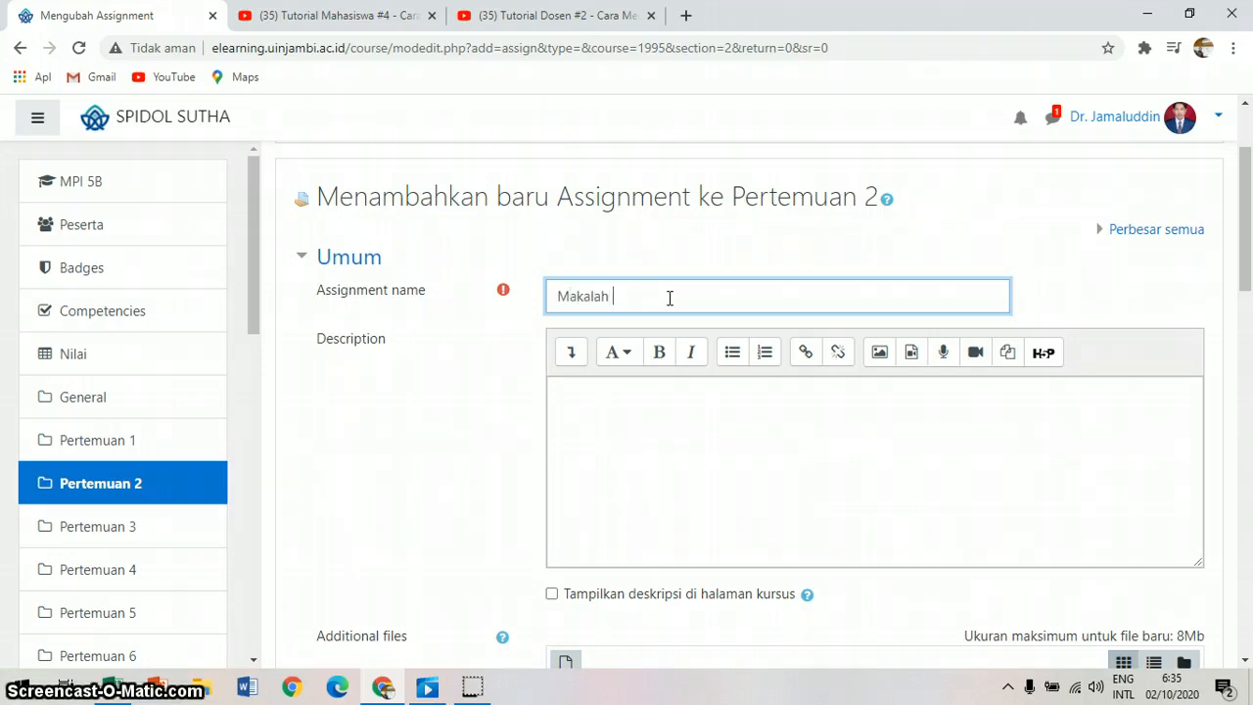
Step: Enter the assignment description "Buatlah makalah sesuai dengan standar yang telah ditentukan"
click(610, 388)
text(Buatlah makalah)
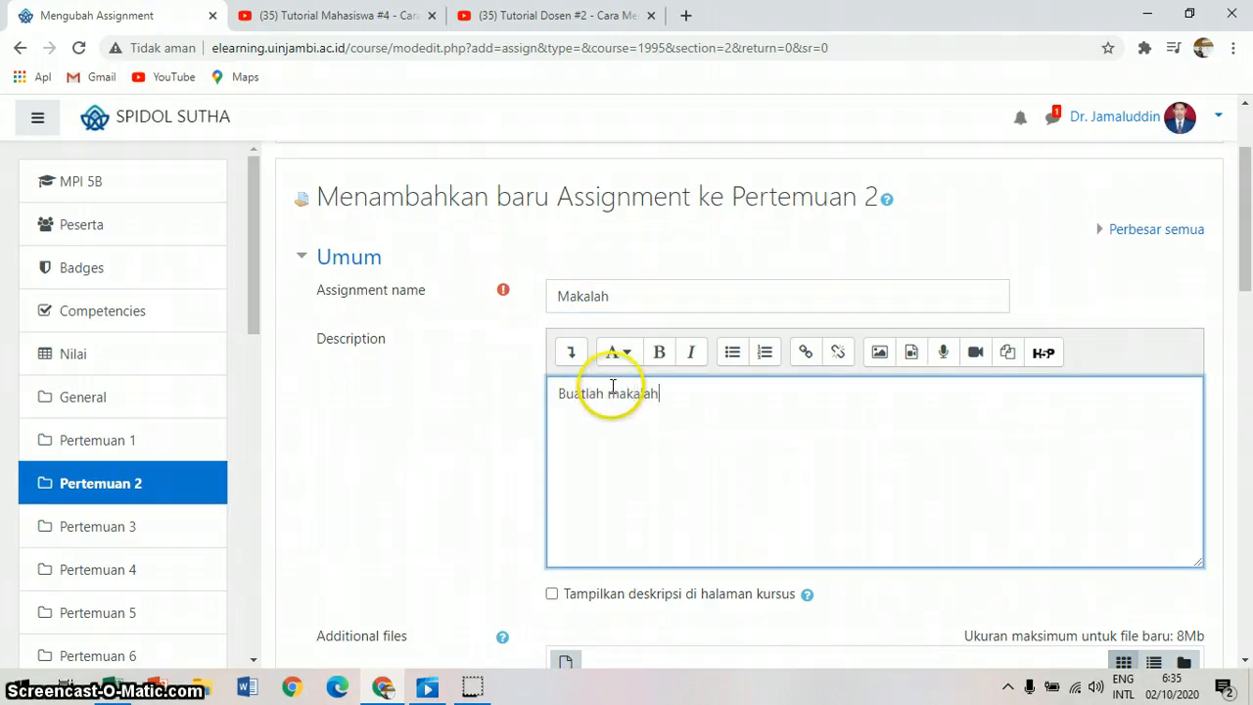
text( sesuai den)
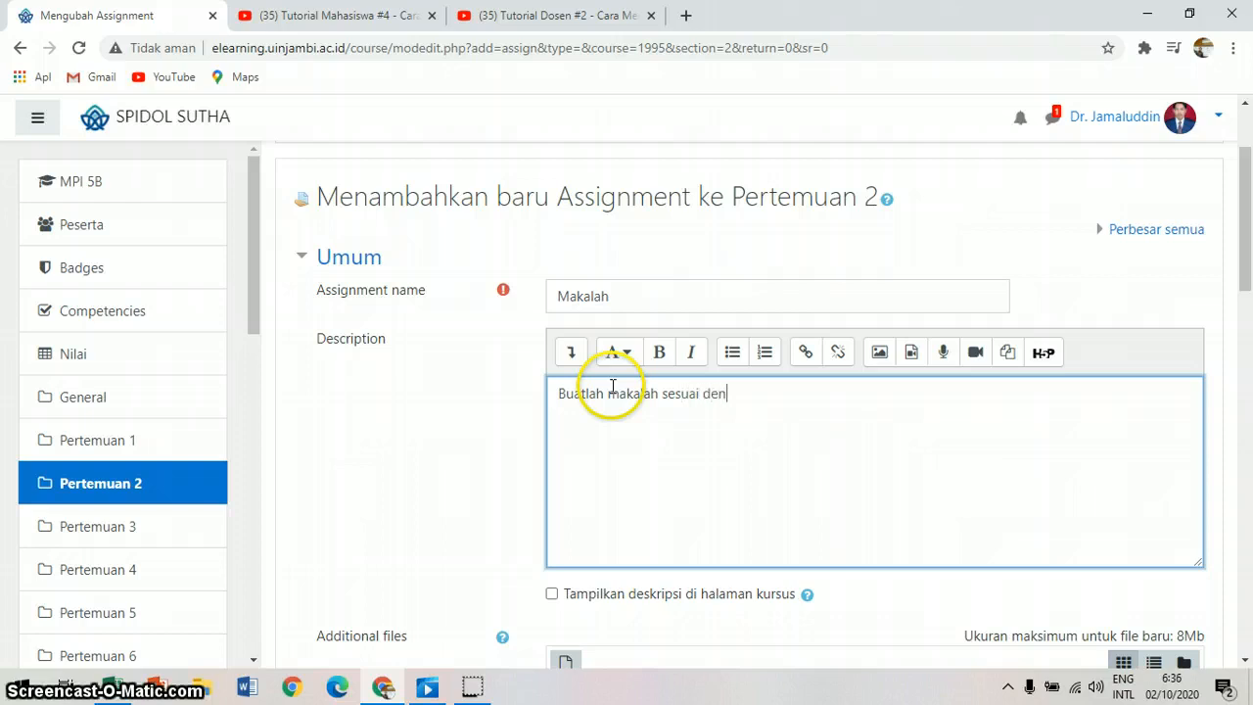
text(gan standar yan)
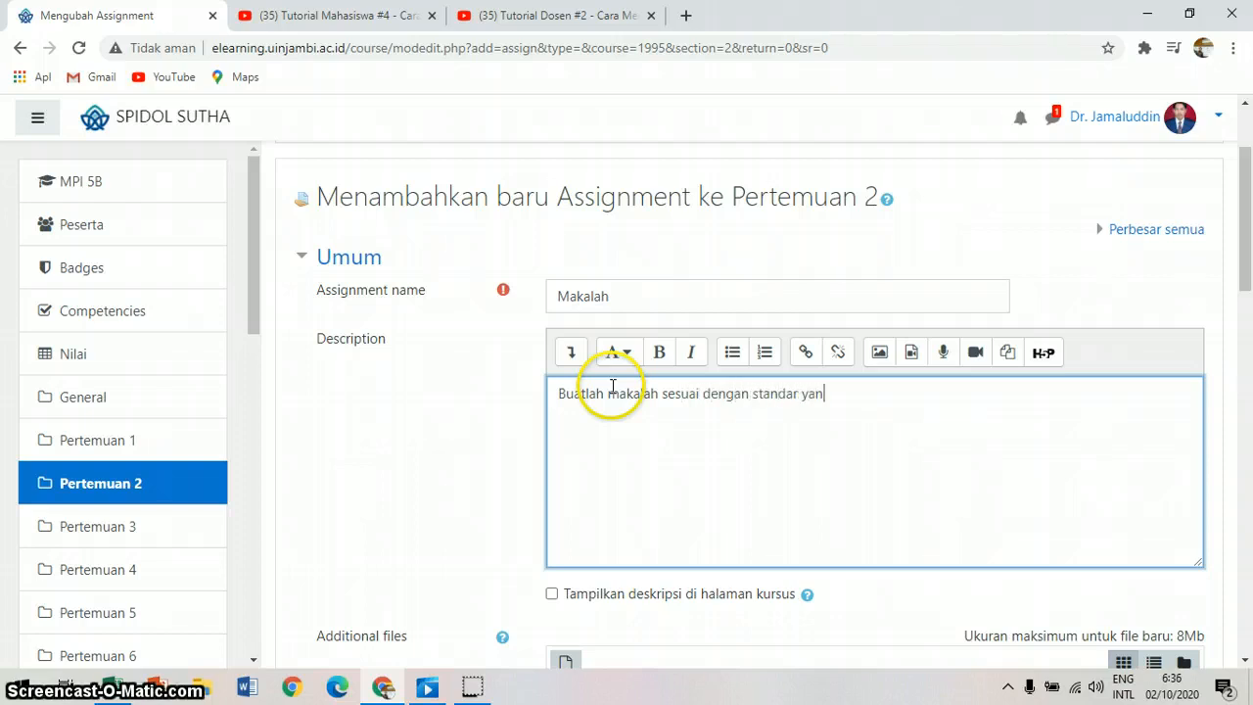
text(g telah ditentukan)
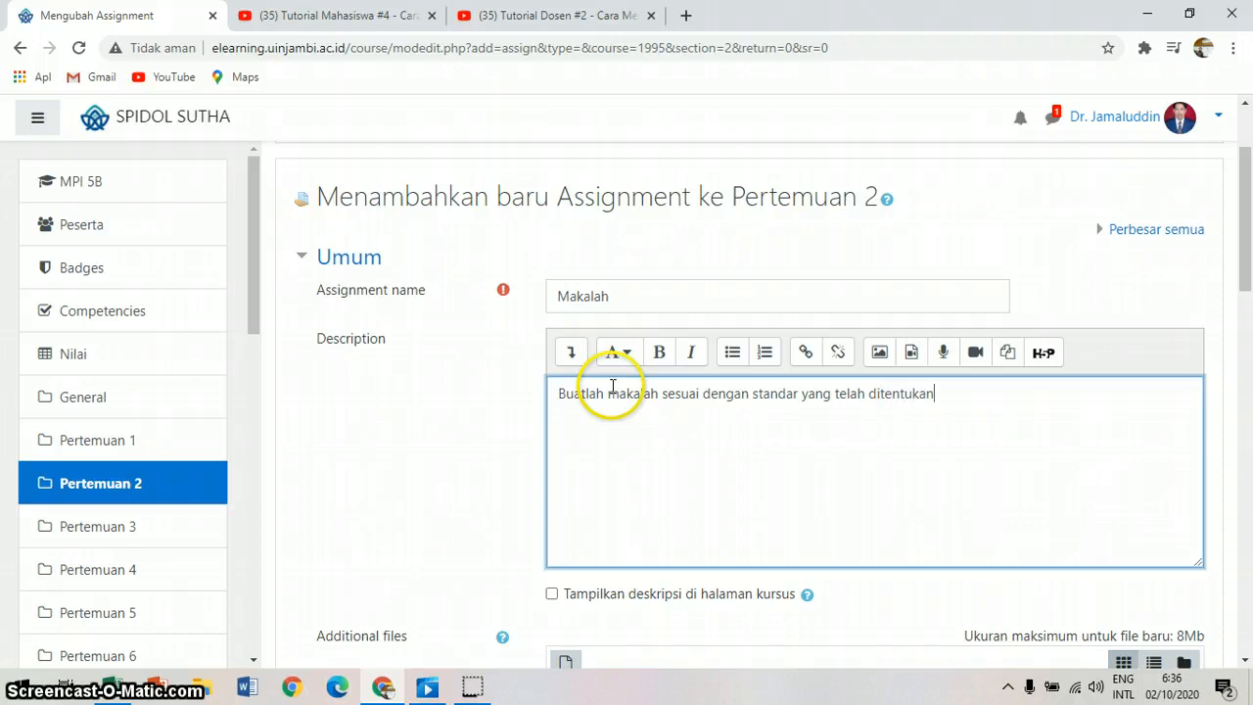
click(1245, 663)
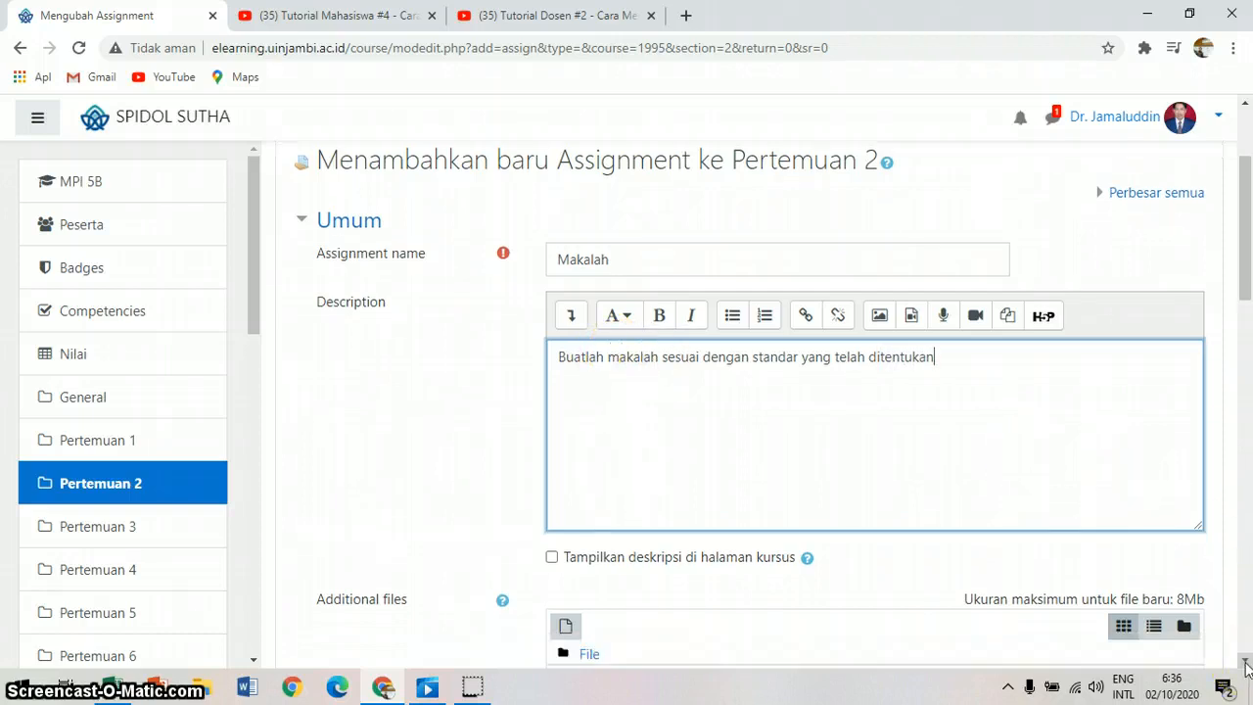
click(858, 403)
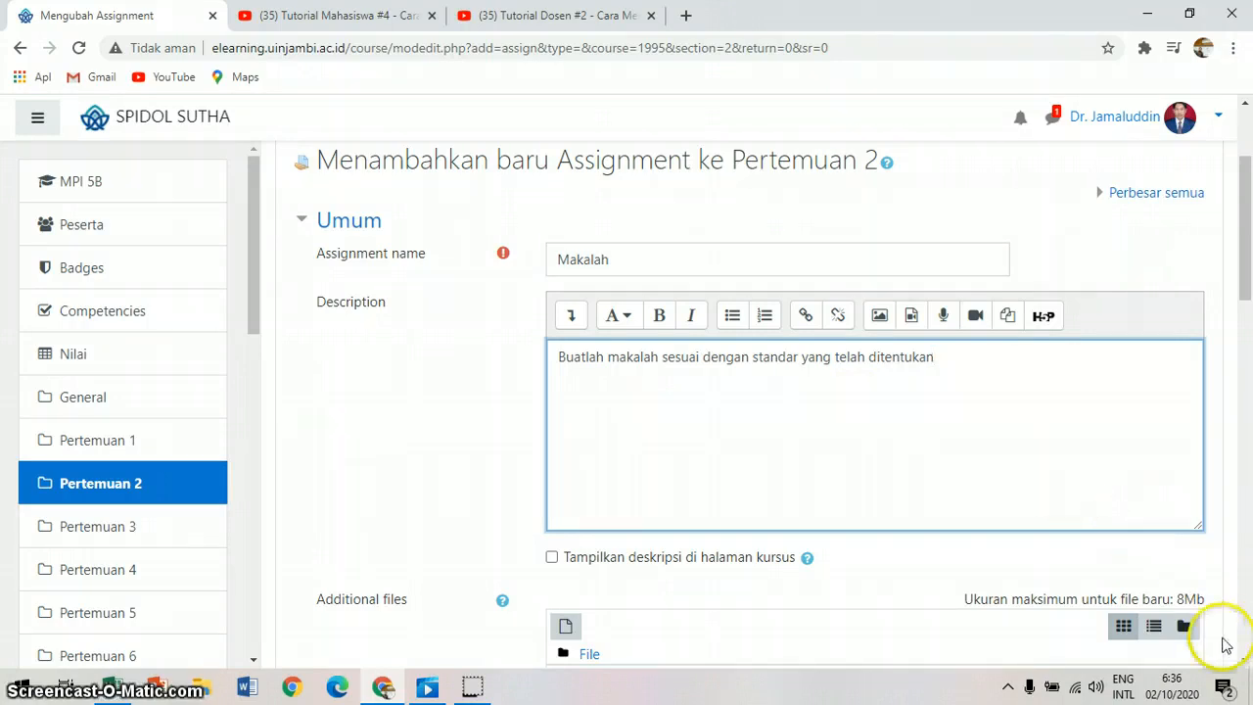
Step: Enable showing the assignment description on the course page, and disable it again
click(1245, 662)
click(1245, 662)
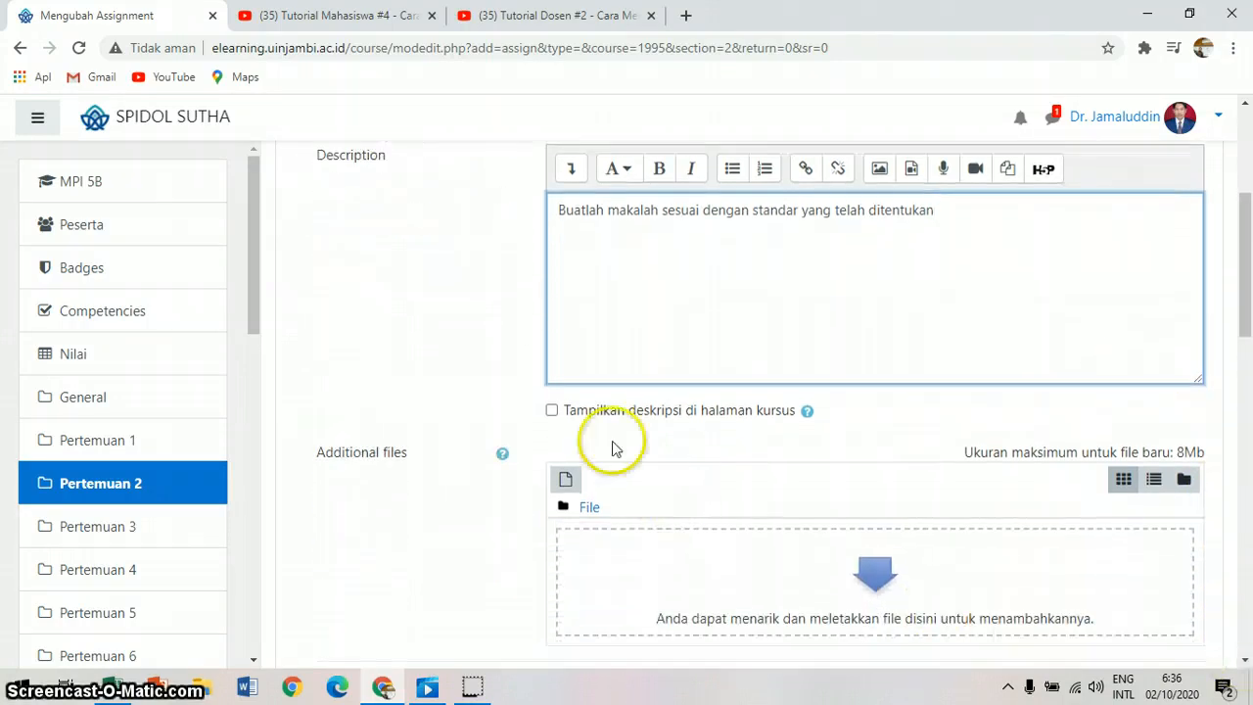
click(552, 411)
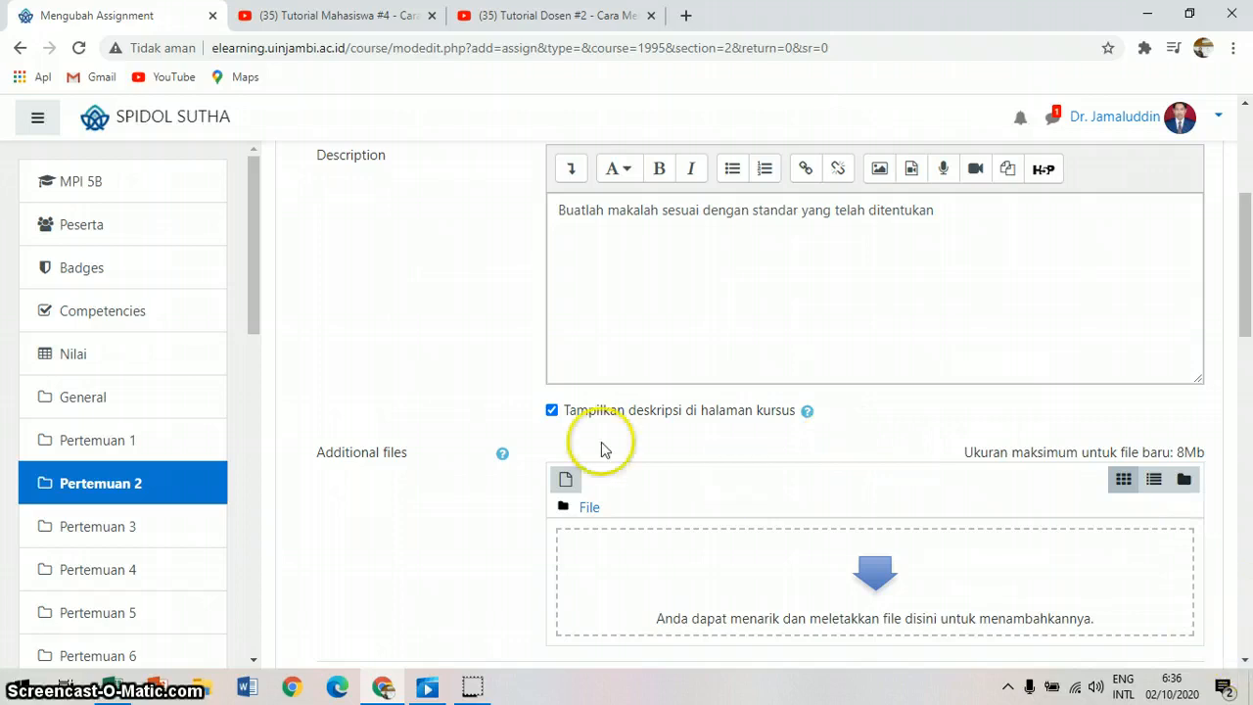
click(551, 410)
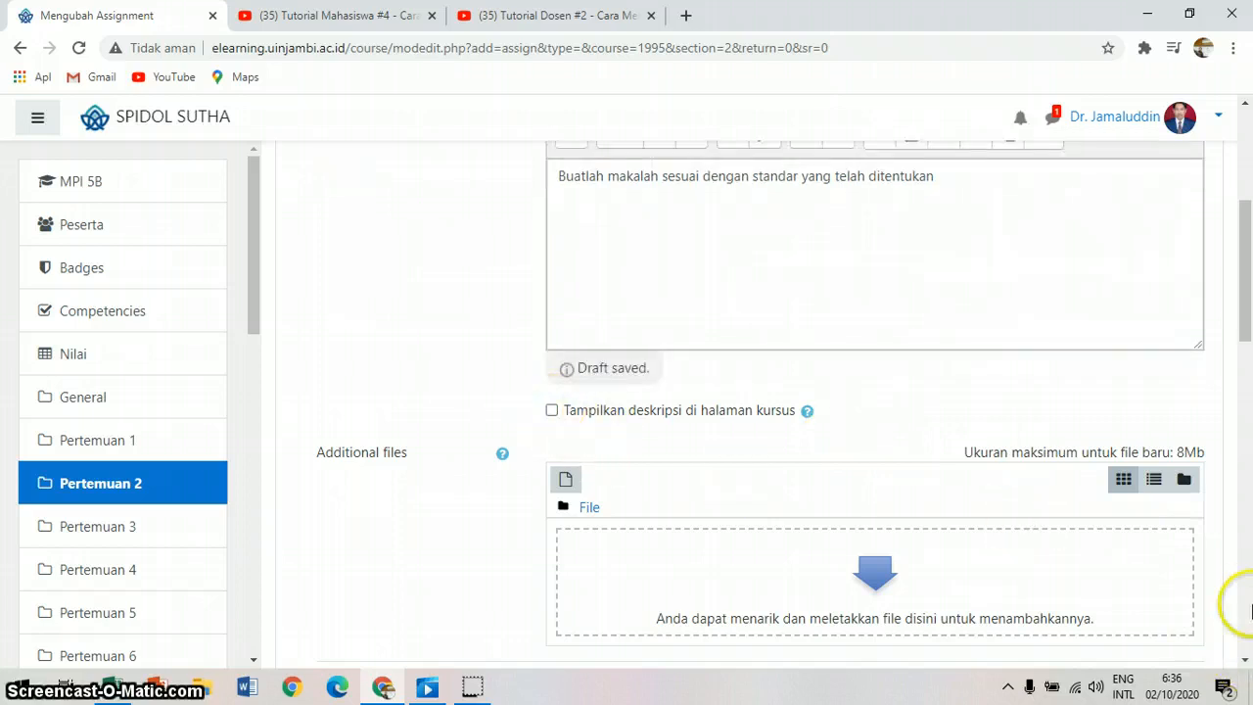
Step: Review the assignment's additional files area and its Availability settings, including the due date
click(1246, 663)
click(1245, 663)
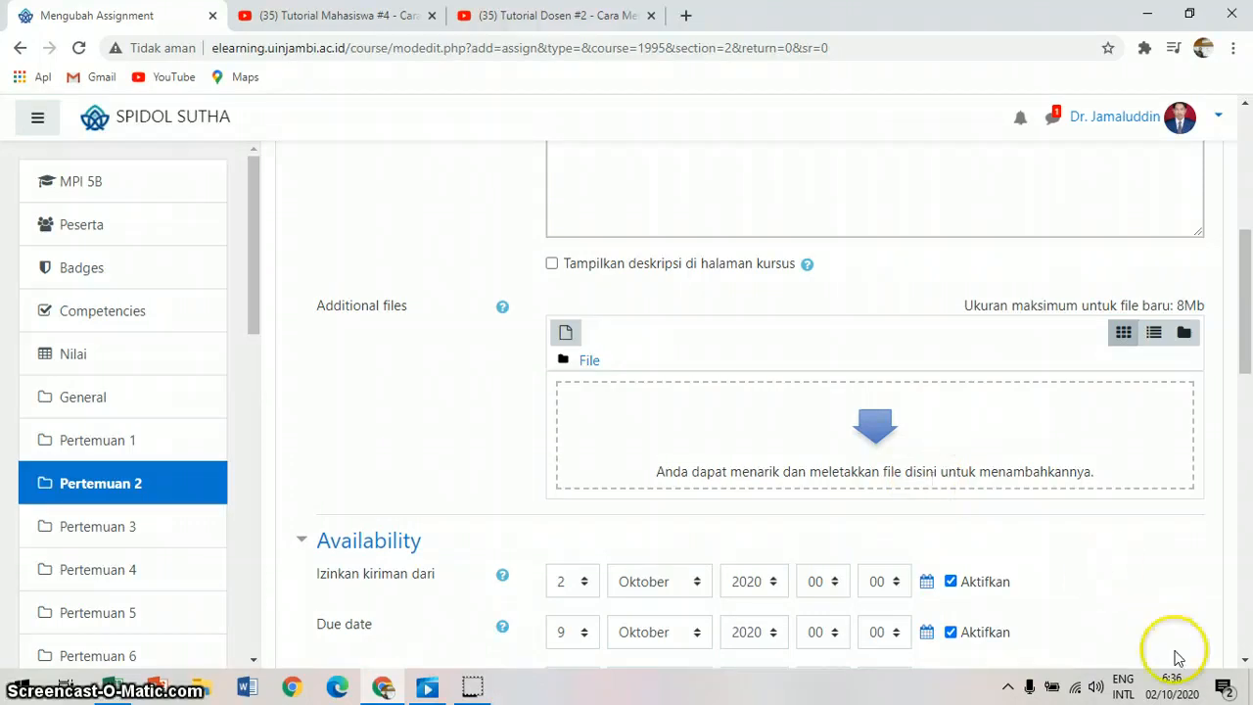
scroll(1241, 668, down, 5)
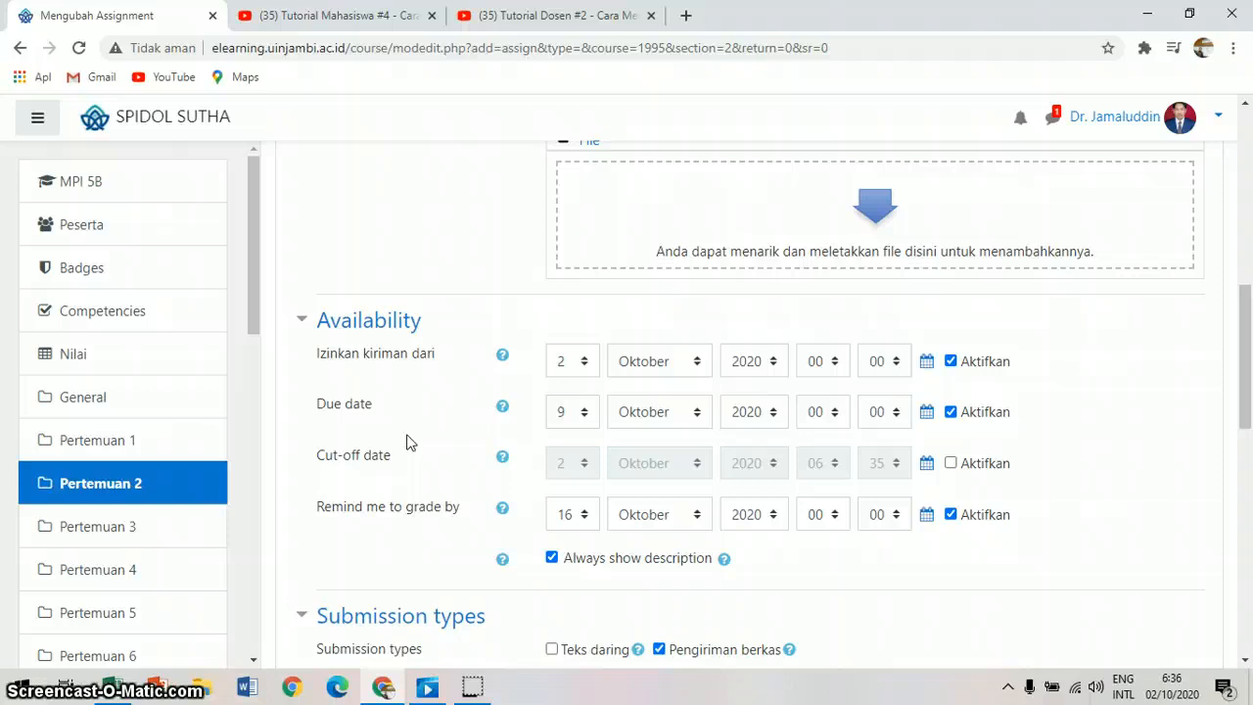
click(336, 405)
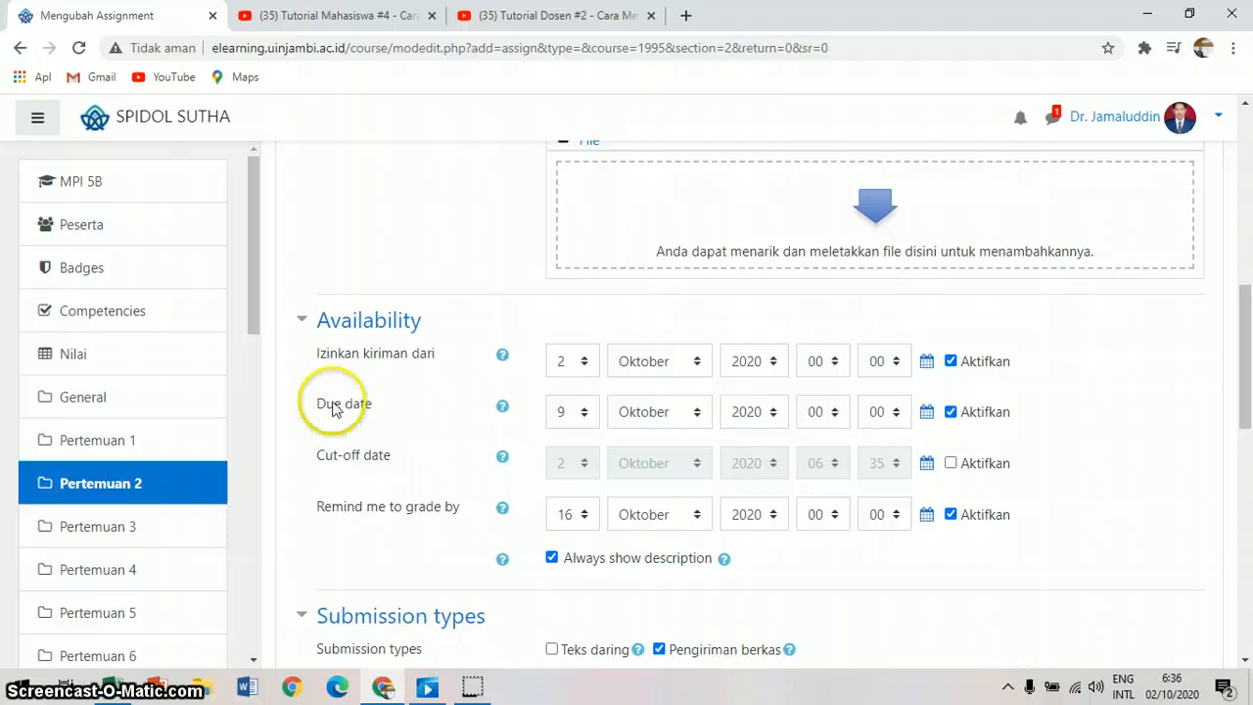
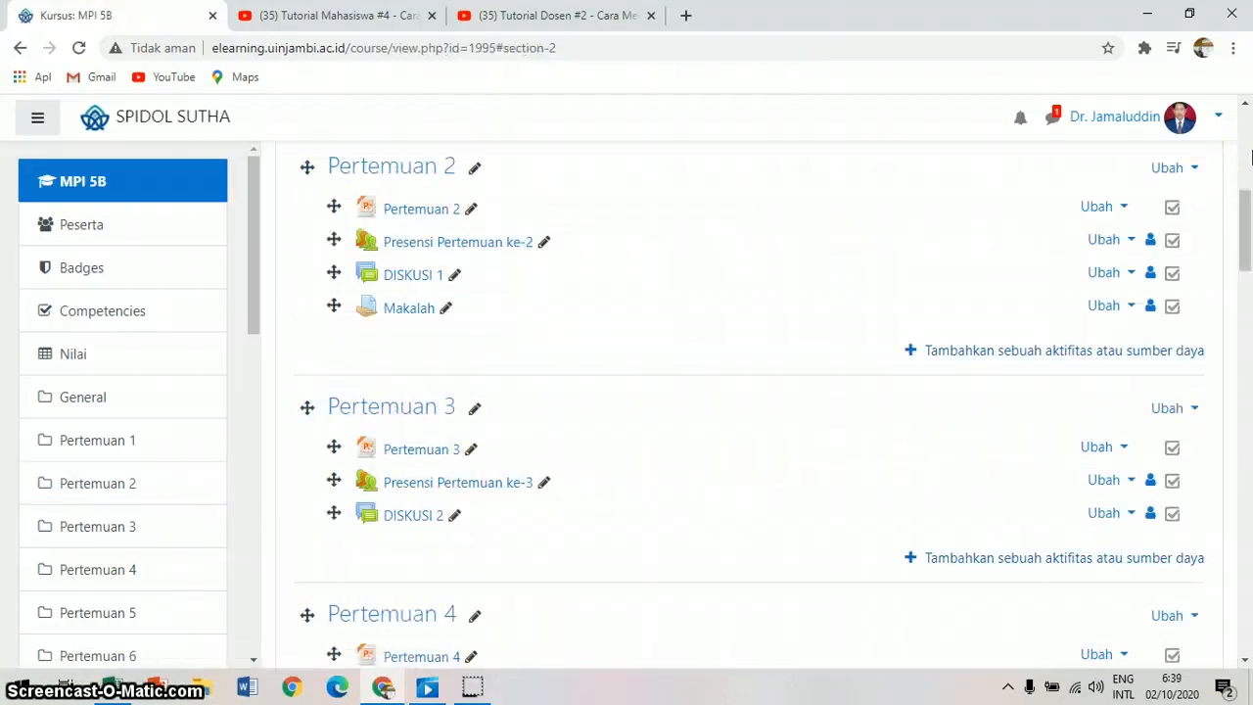
scroll(1231, 434, down, 5)
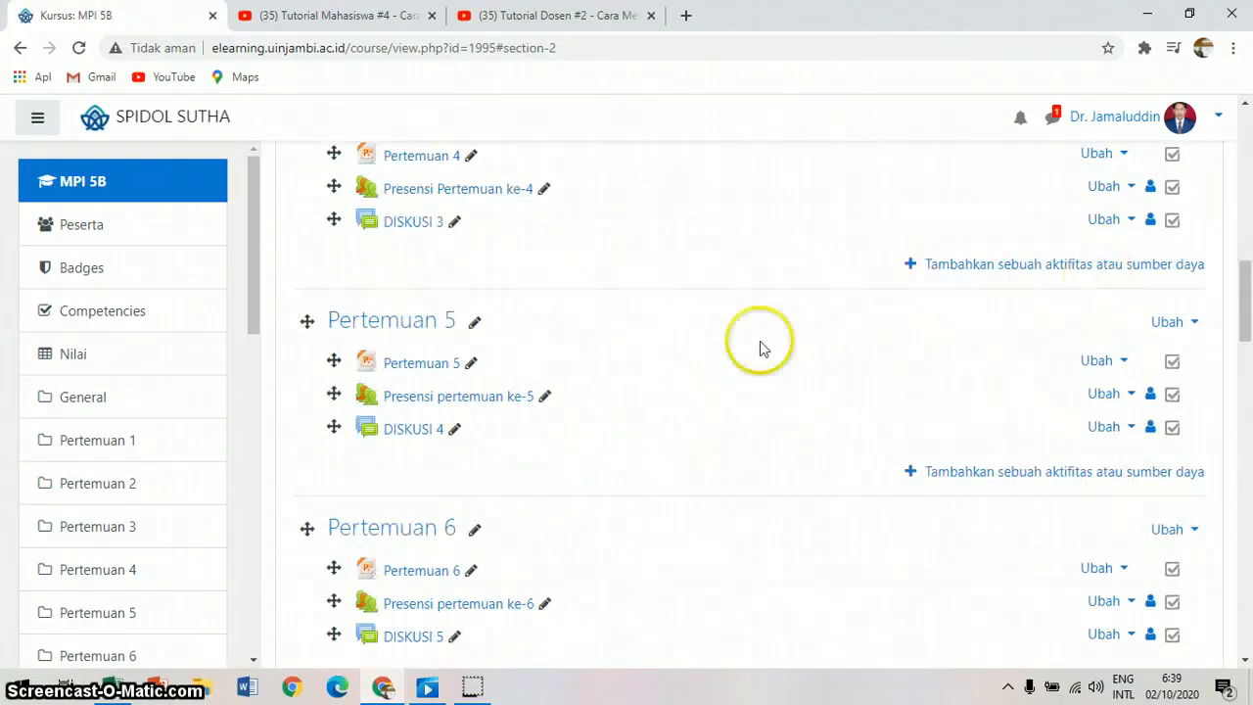
scroll(1243, 140, up, 5)
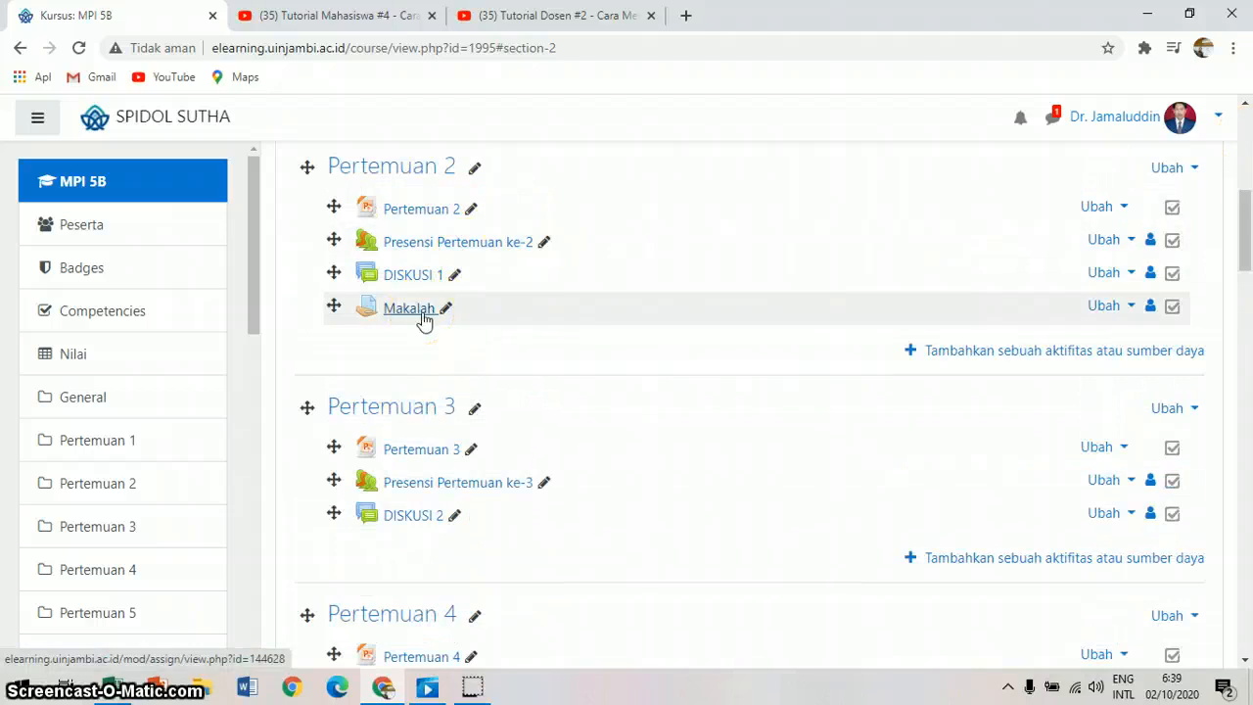
click(965, 355)
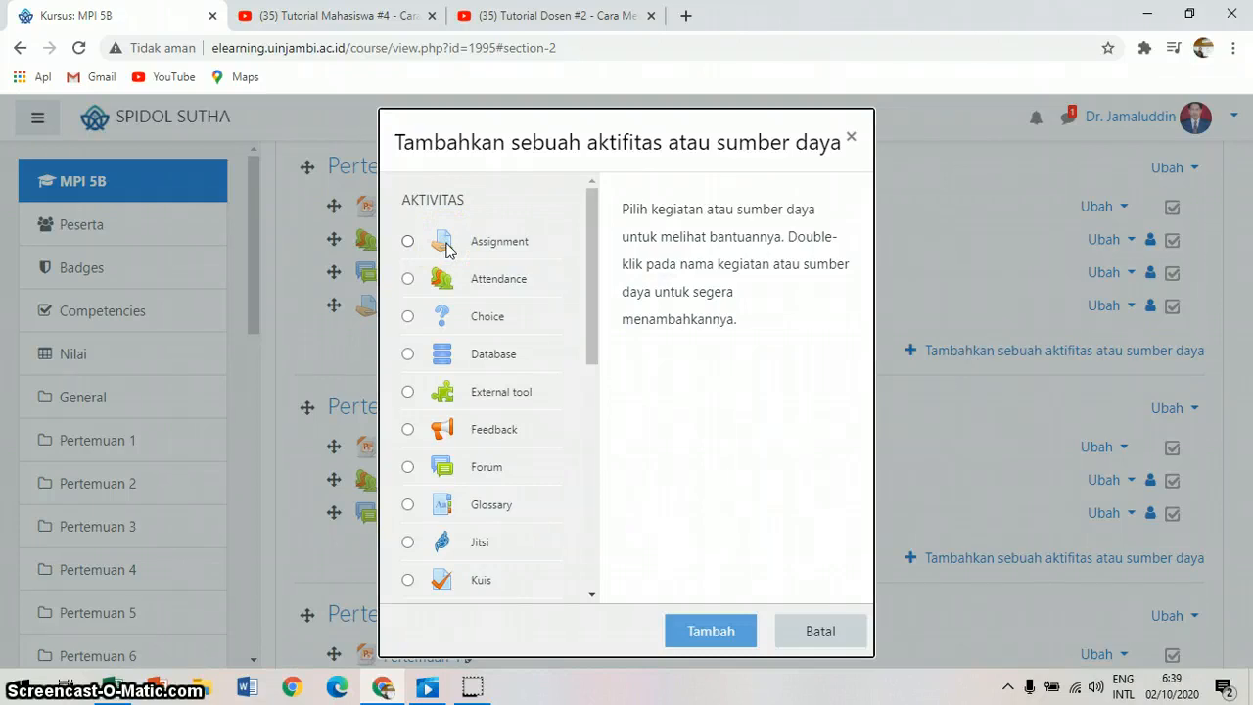
click(809, 629)
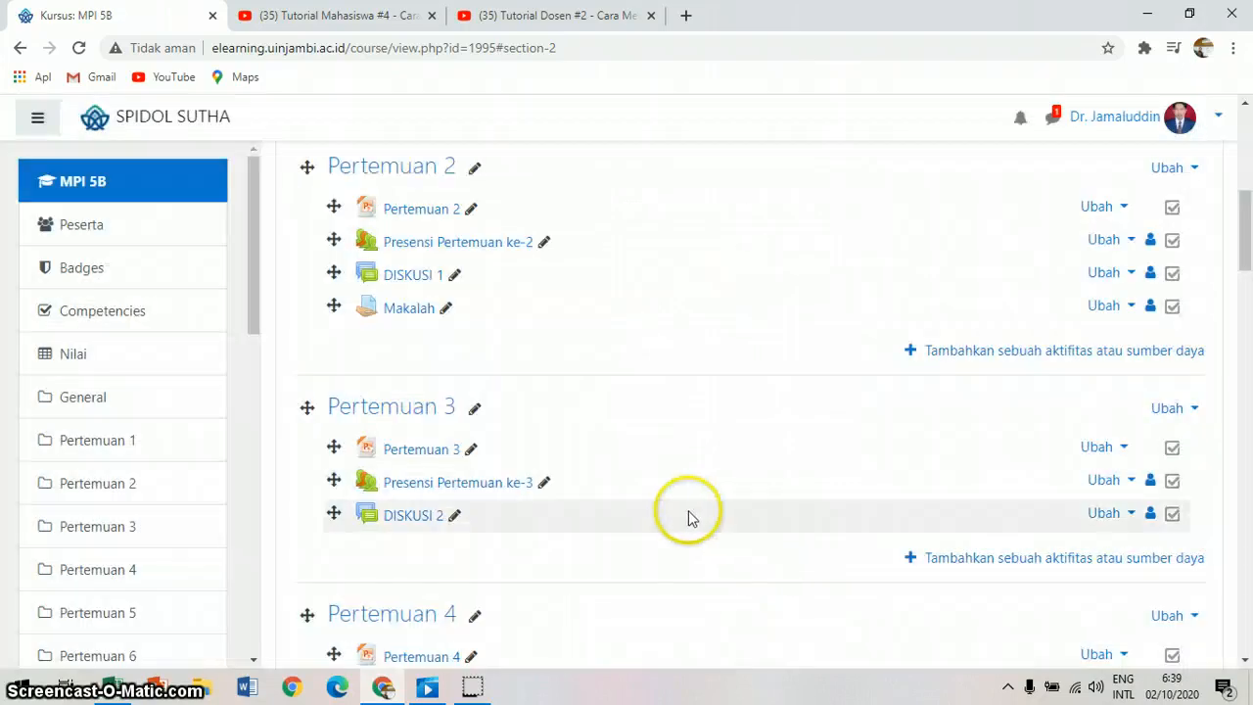
Step: Add a new Assignment activity to the Pertemuan 3 section
click(1245, 661)
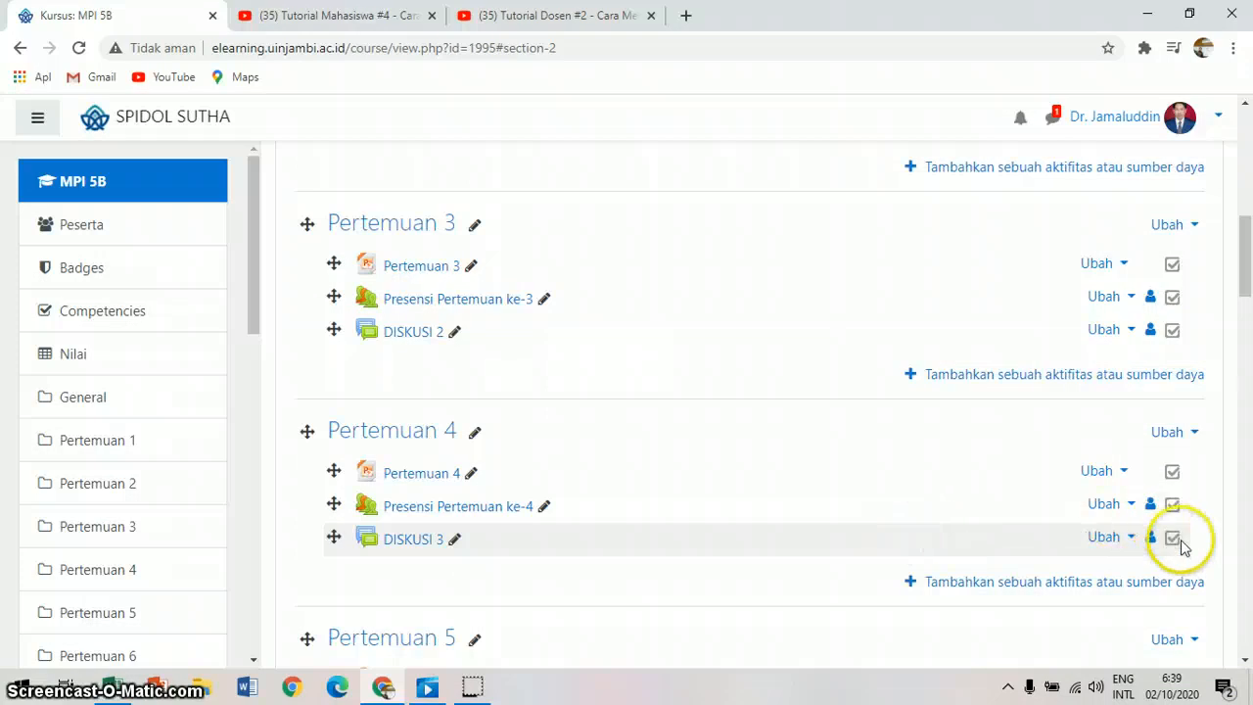
click(1081, 377)
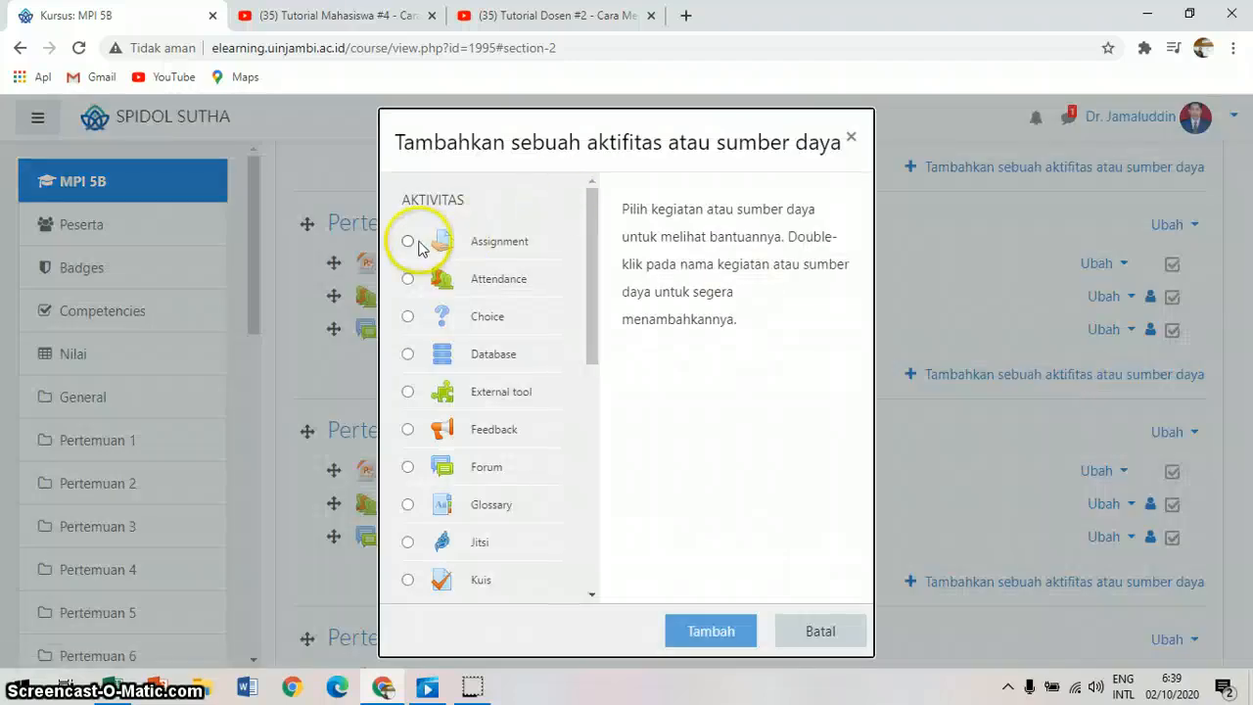
click(415, 244)
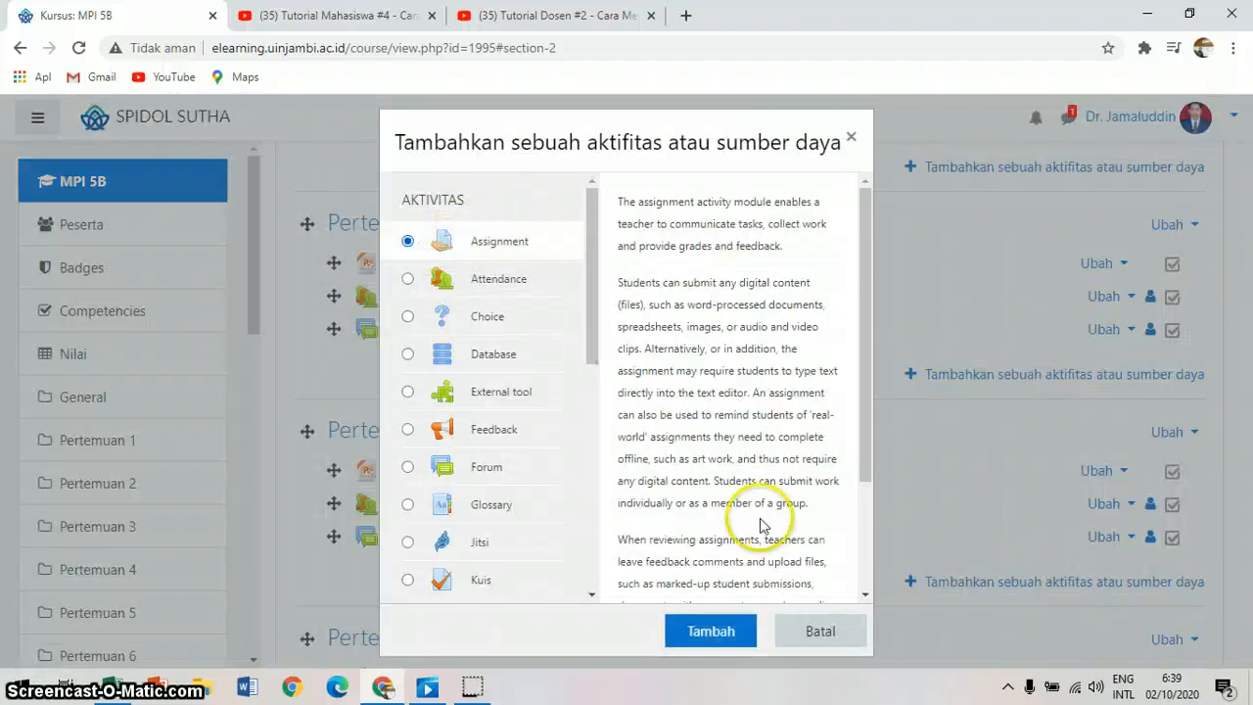
click(710, 631)
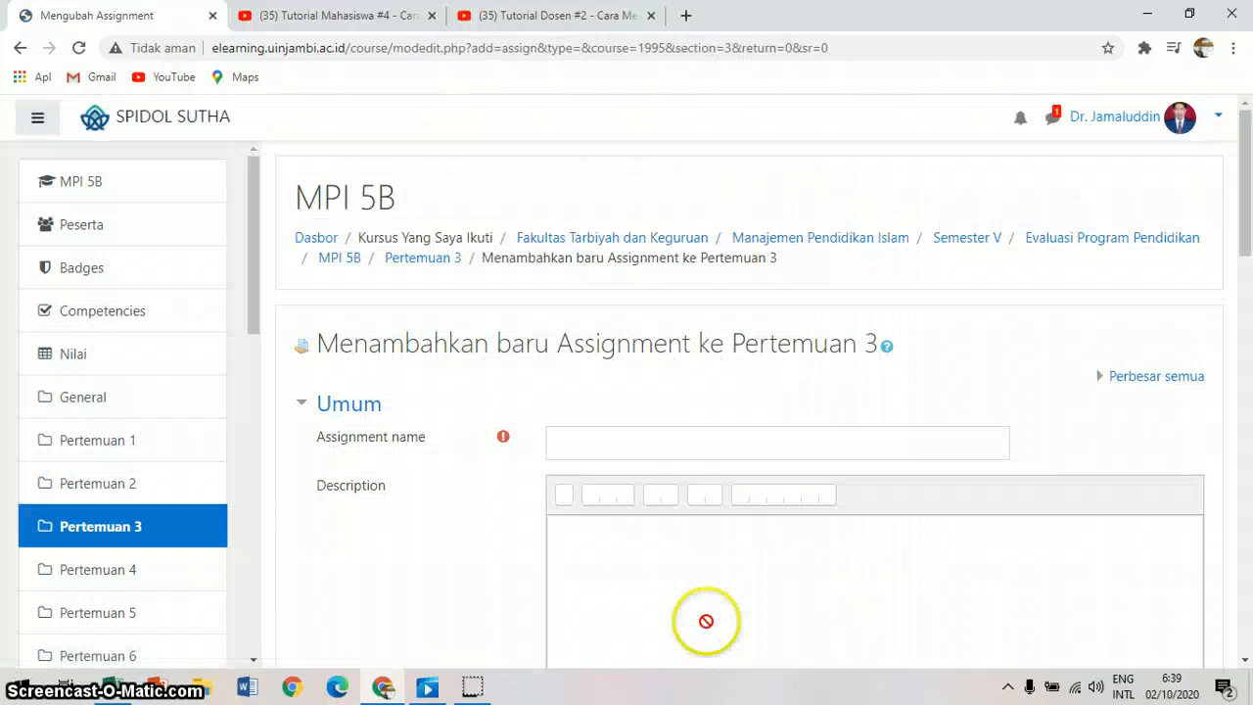
Step: Name the new assignment "Review Artikel"
click(749, 448)
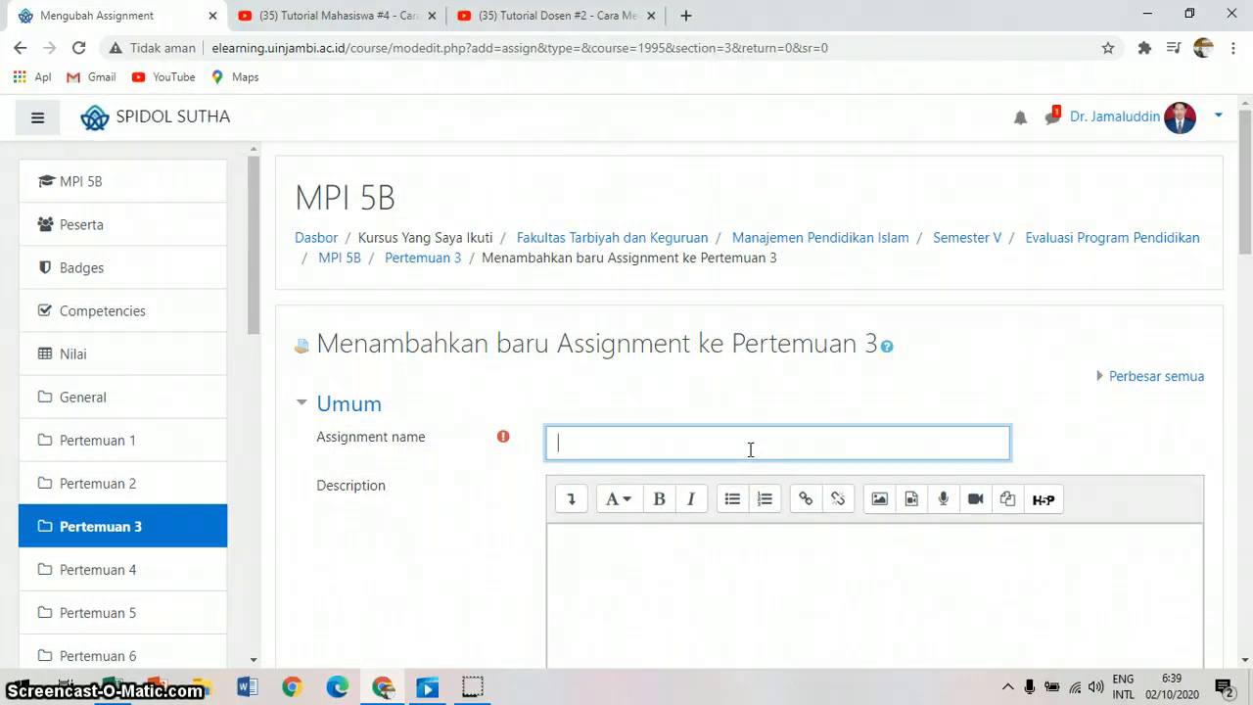
text(Review Artikel)
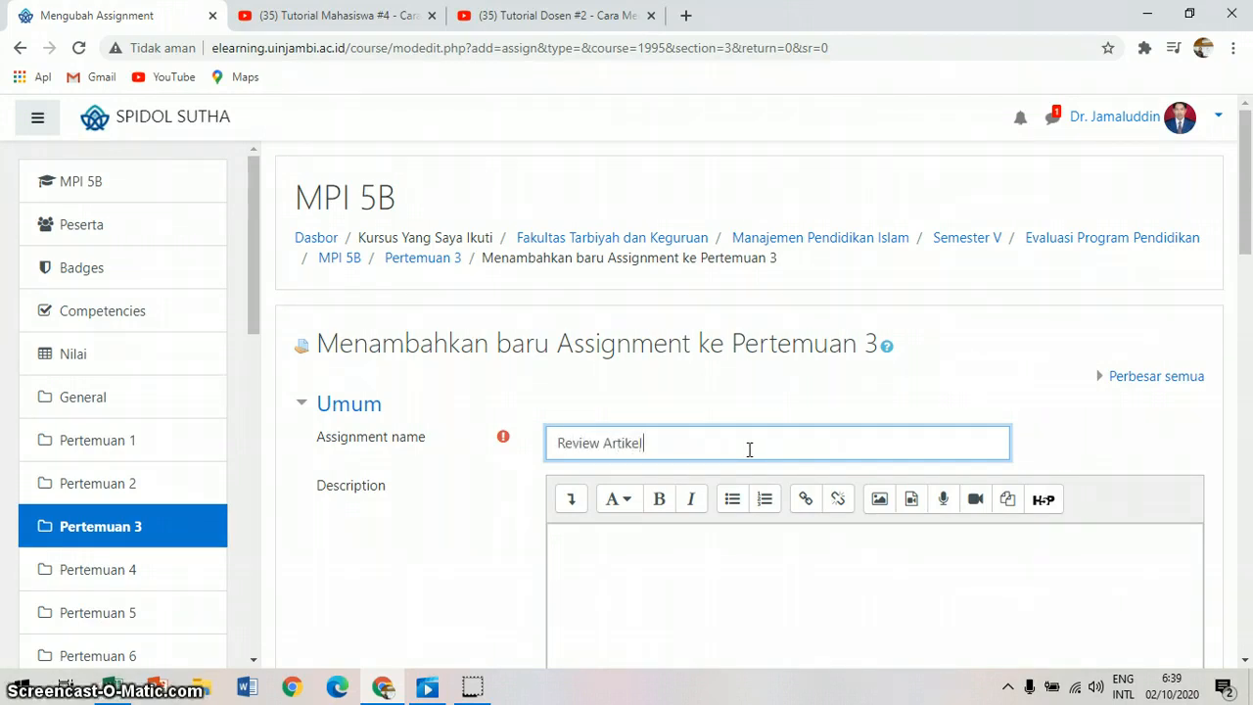
Step: Enter the assignment description "Review artikel pada link berikut:"
click(1247, 661)
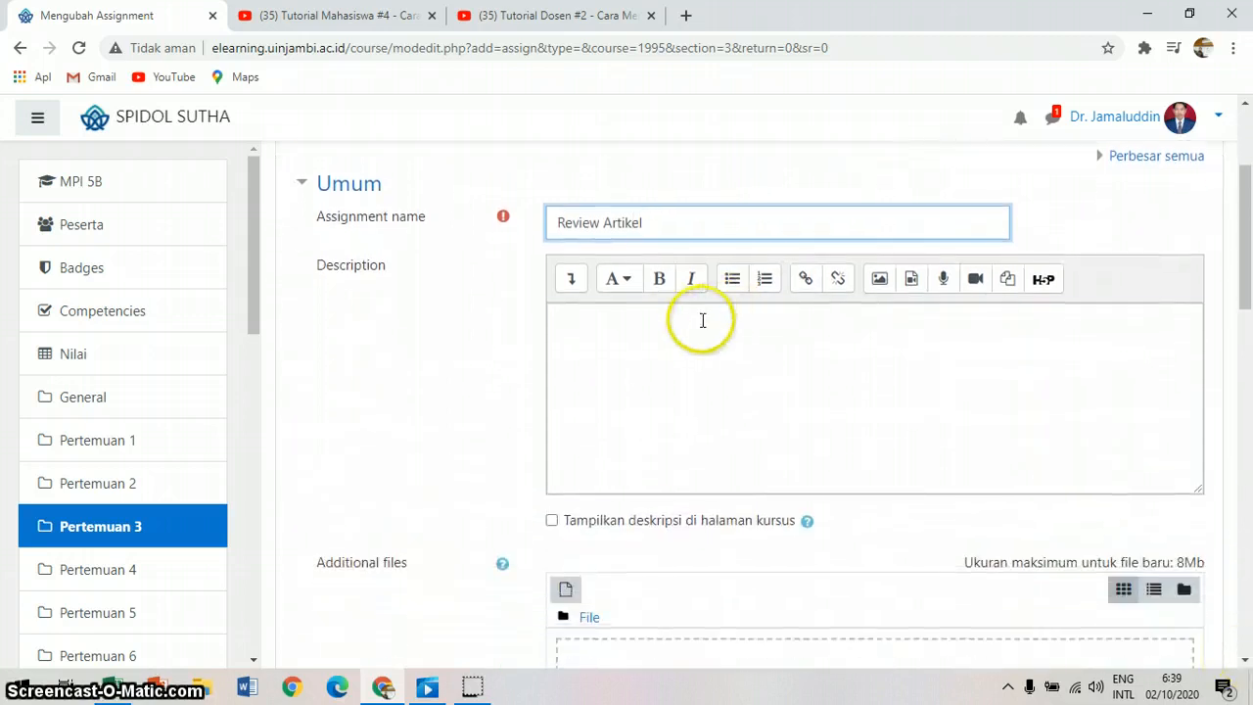
click(702, 320)
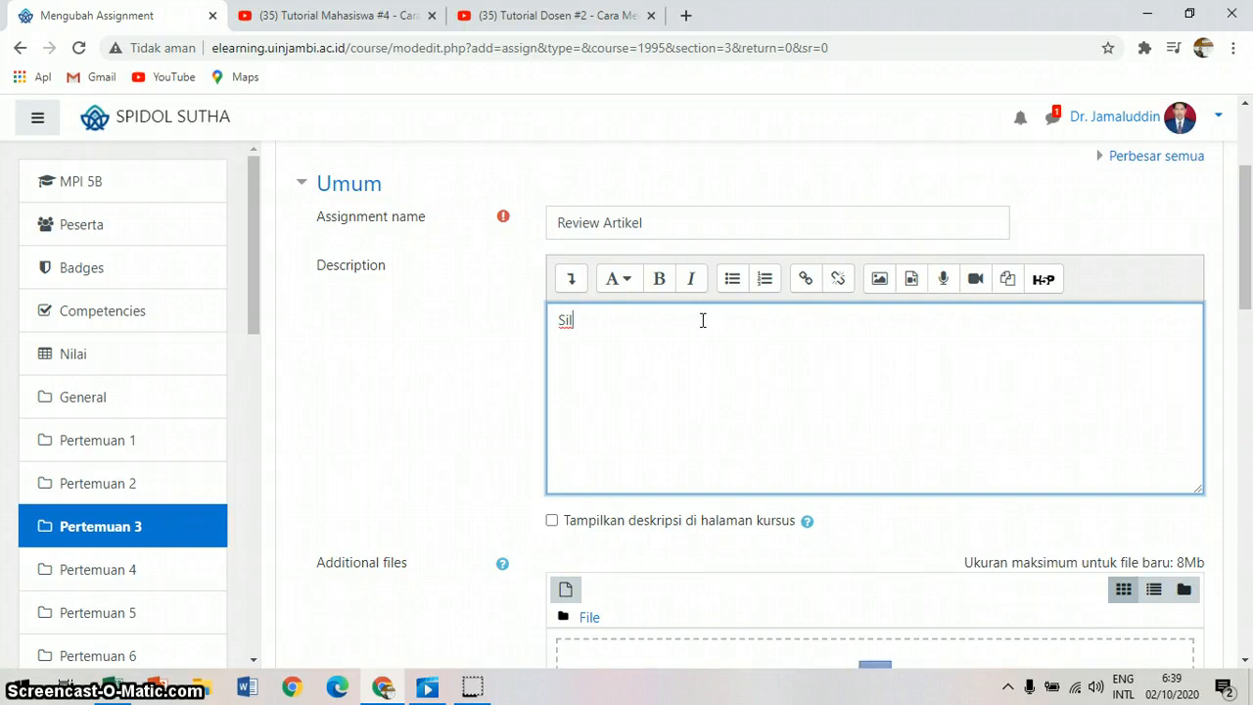
text(Review artikel pada )
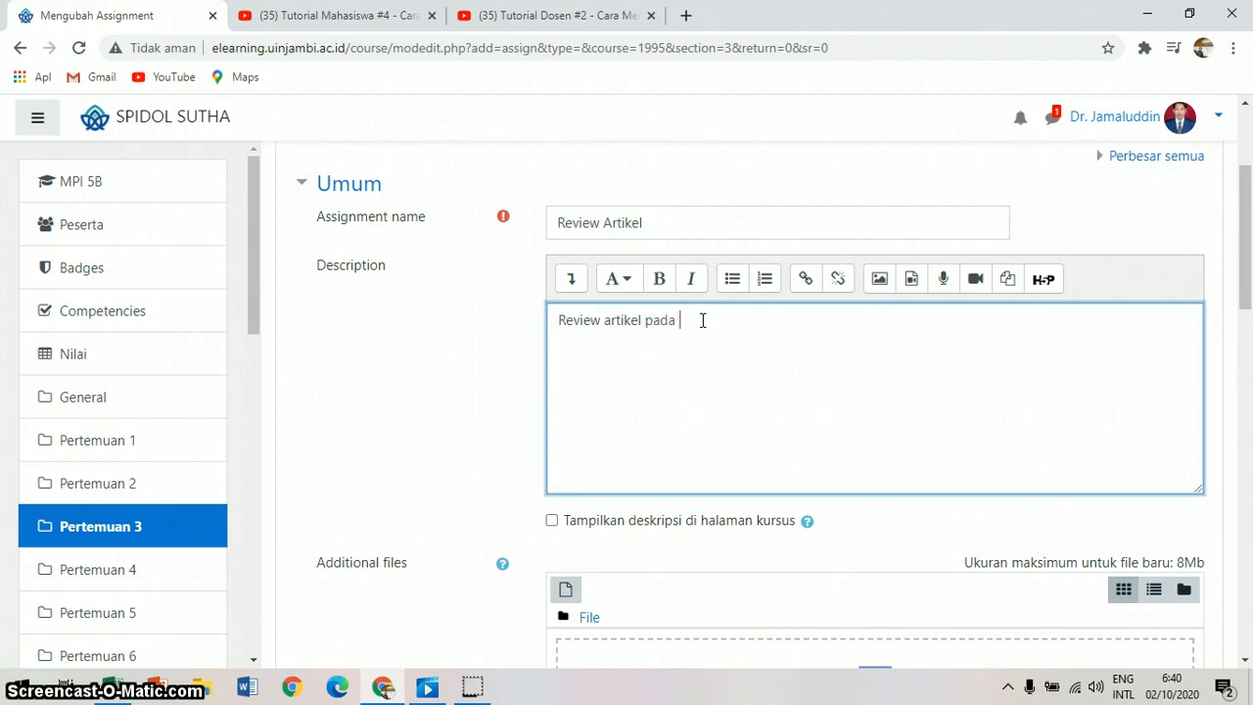
text(link berikut:)
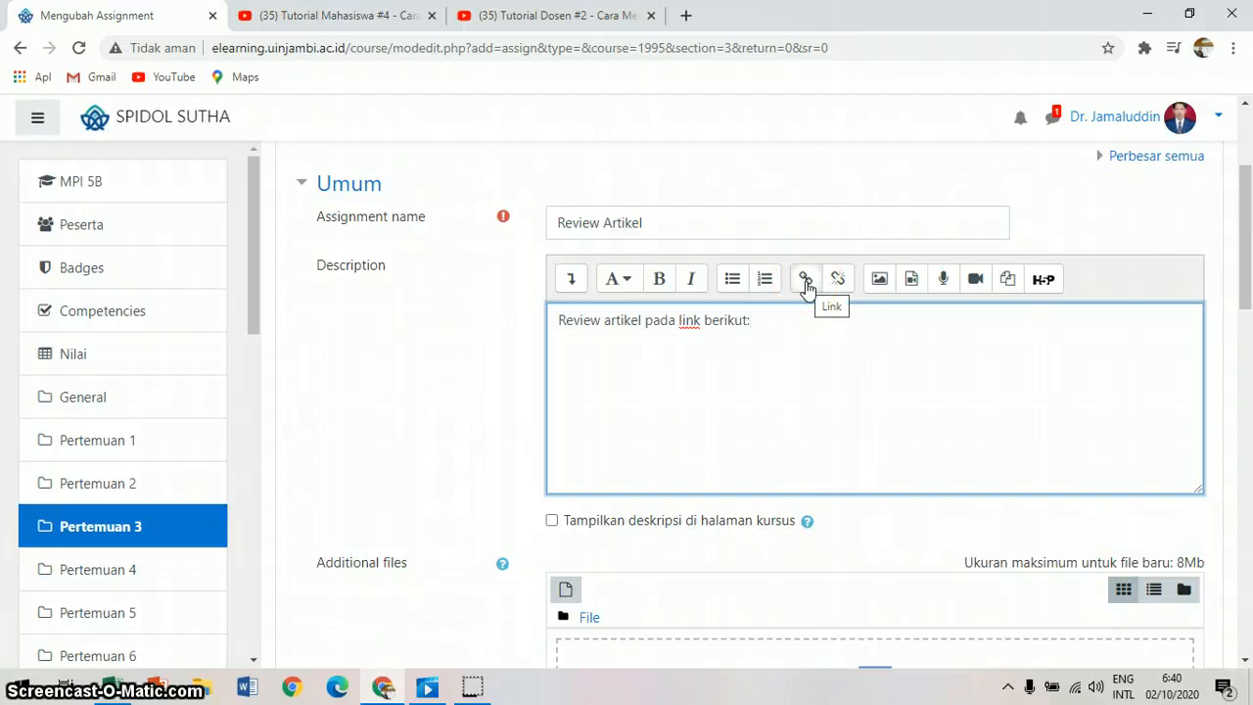
click(772, 335)
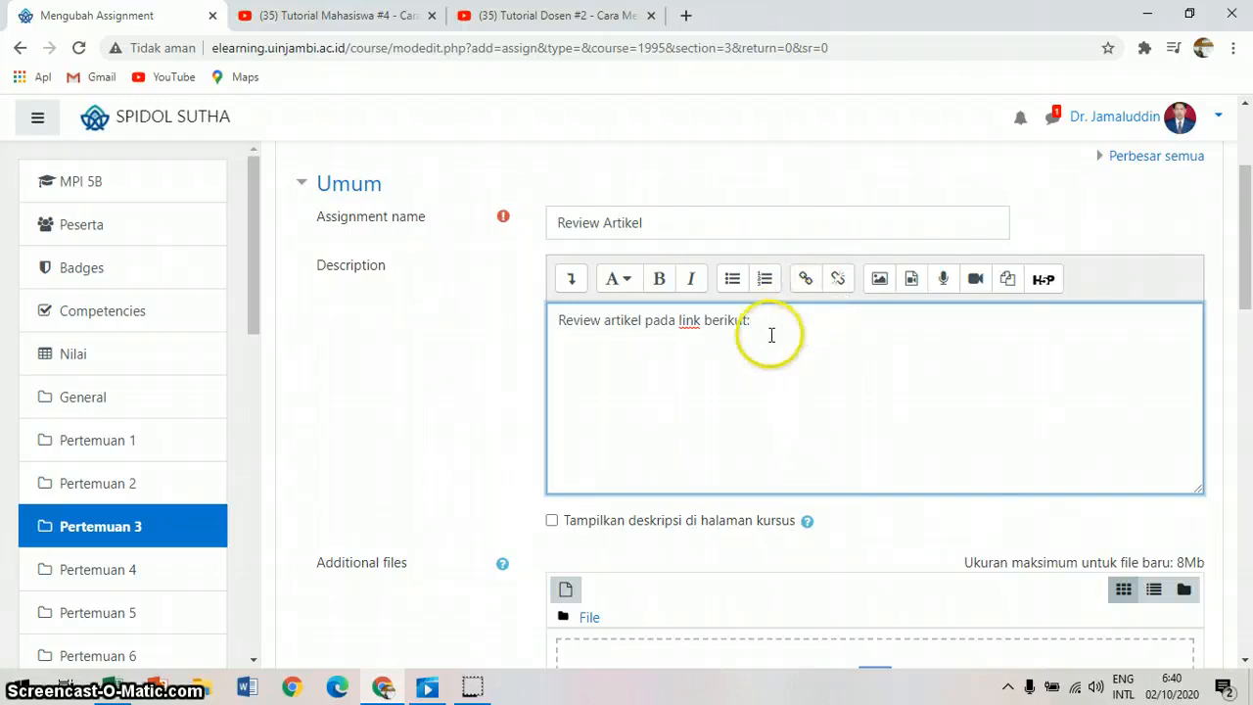
key(Return)
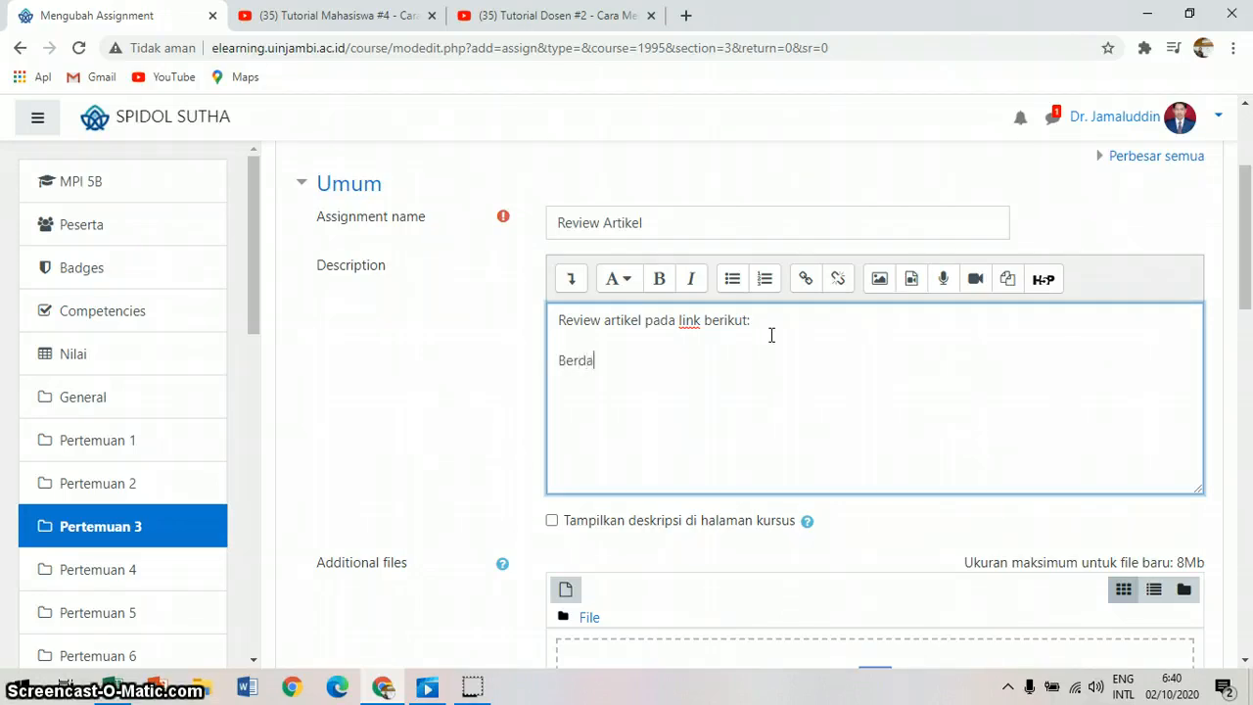
text(Berdasarkan baca)
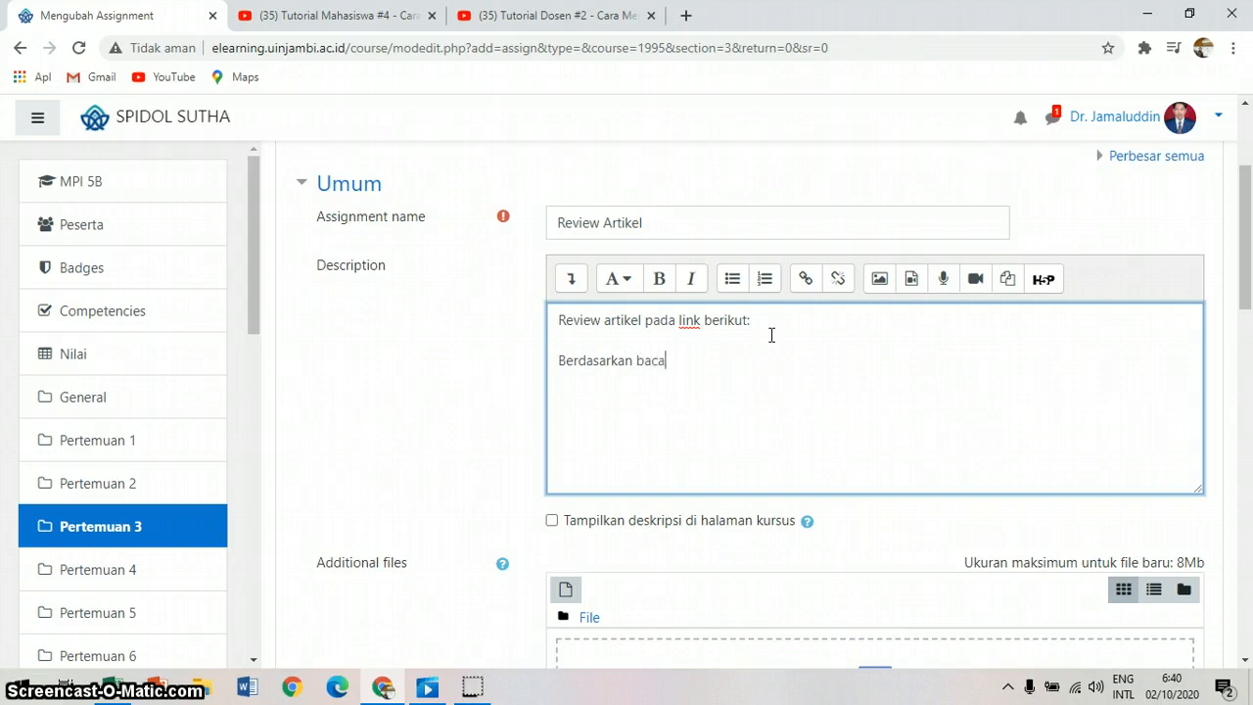
text(an Anda)
key(BackSpace)
key(BackSpace)
key(BackSpace)
key(BackSpace)
key(BackSpace)
key(BackSpace)
key(BackSpace)
key(BackSpace)
key(BackSpace)
key(BackSpace)
key(BackSpace)
key(BackSpace)
key(BackSpace)
key(BackSpace)
key(BackSpace)
key(BackSpace)
key(BackSpace)
key(BackSpace)
key(BackSpace)
key(BackSpace)
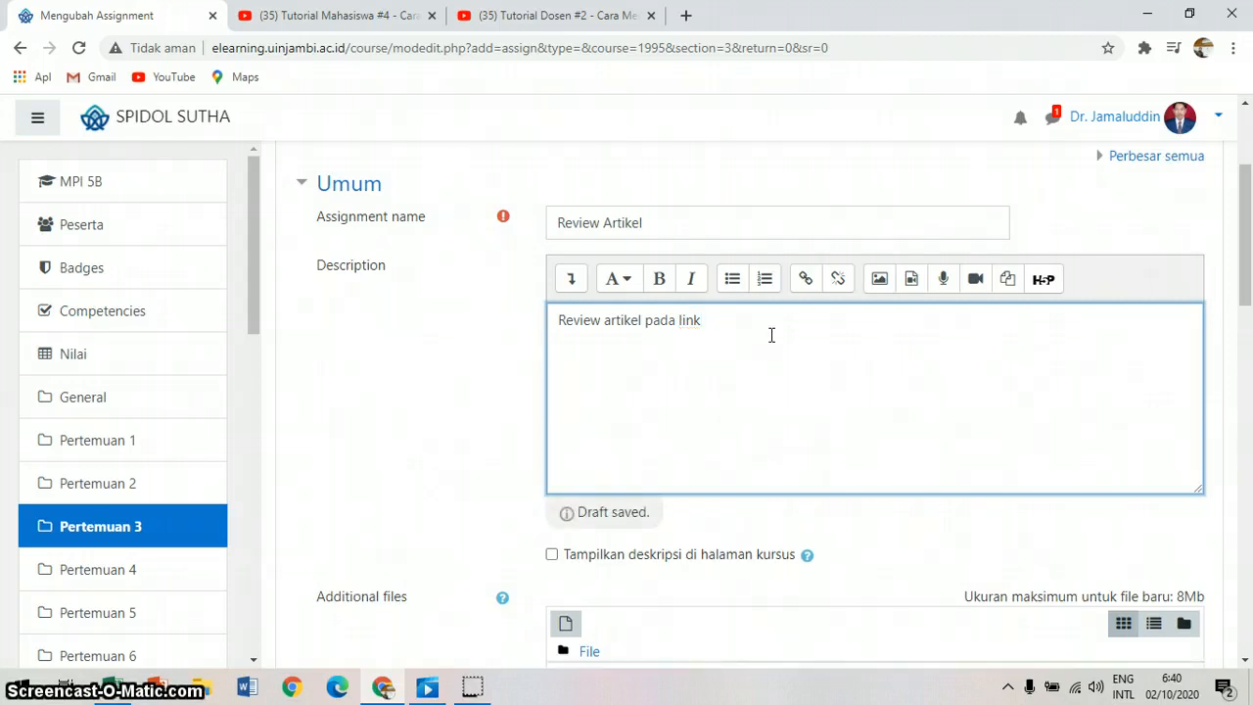
text(berikut:)
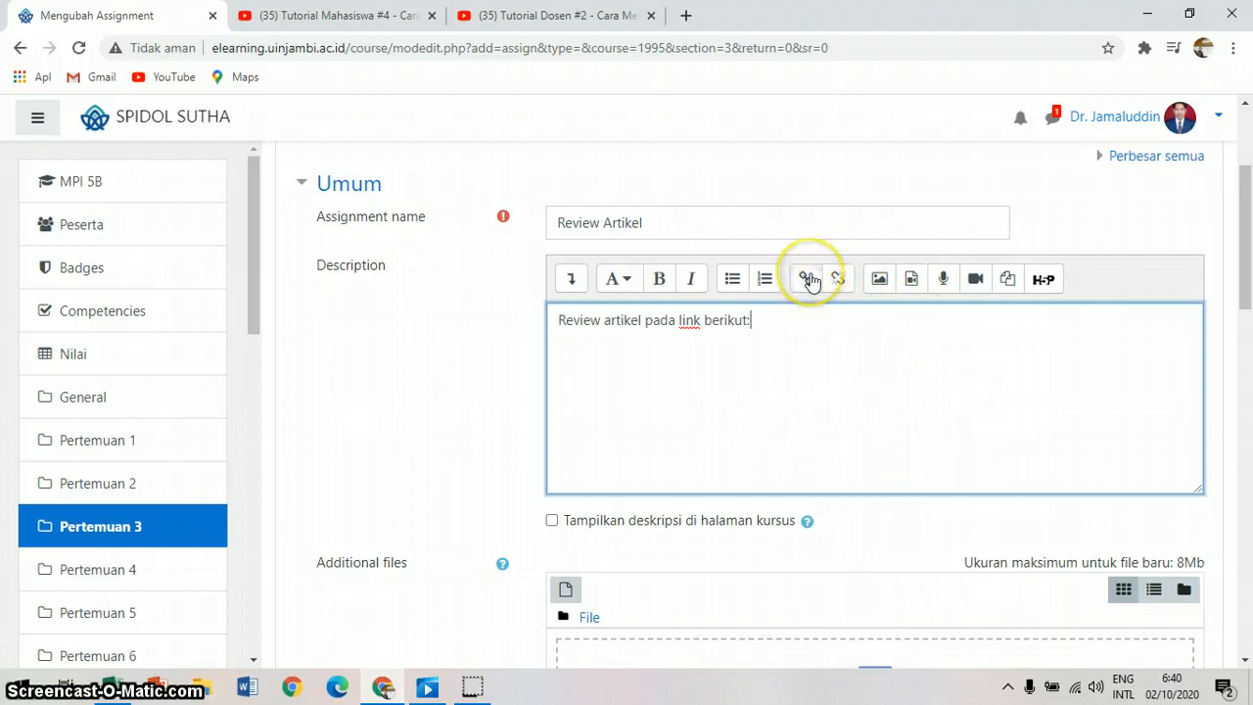
Step: Open Google Scholar in a new browser tab by searching for "google scholar"
click(684, 17)
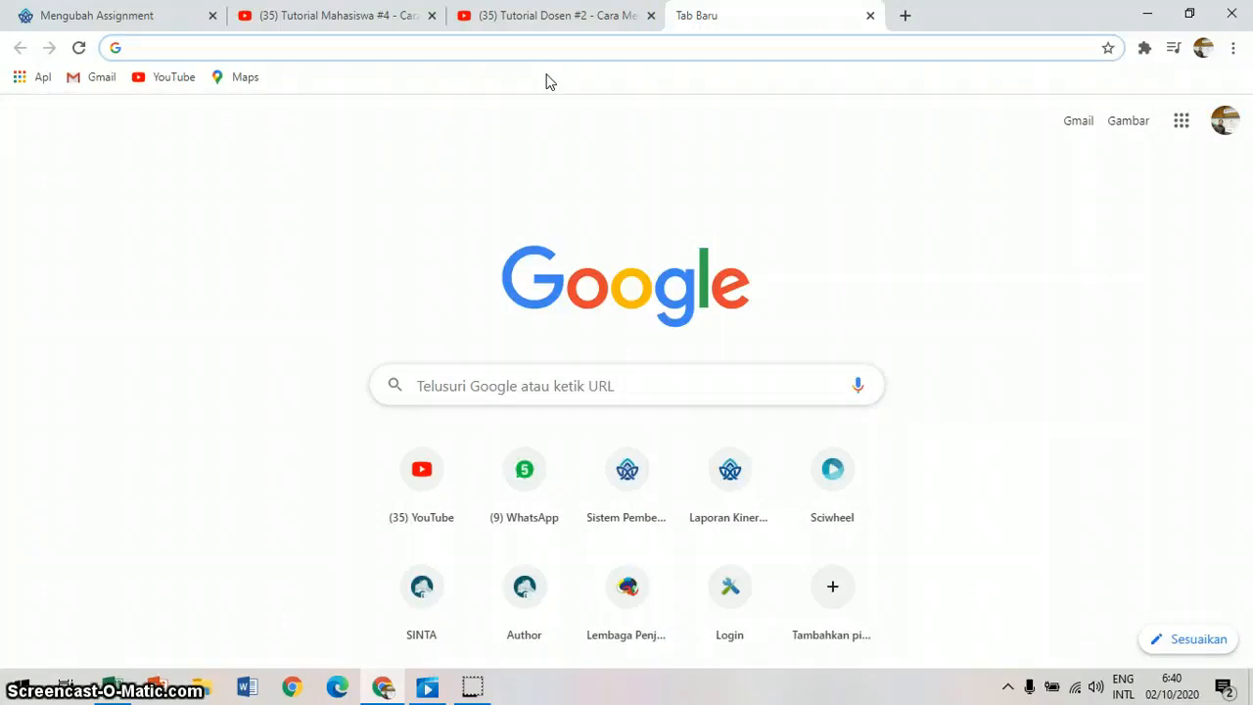
text(go)
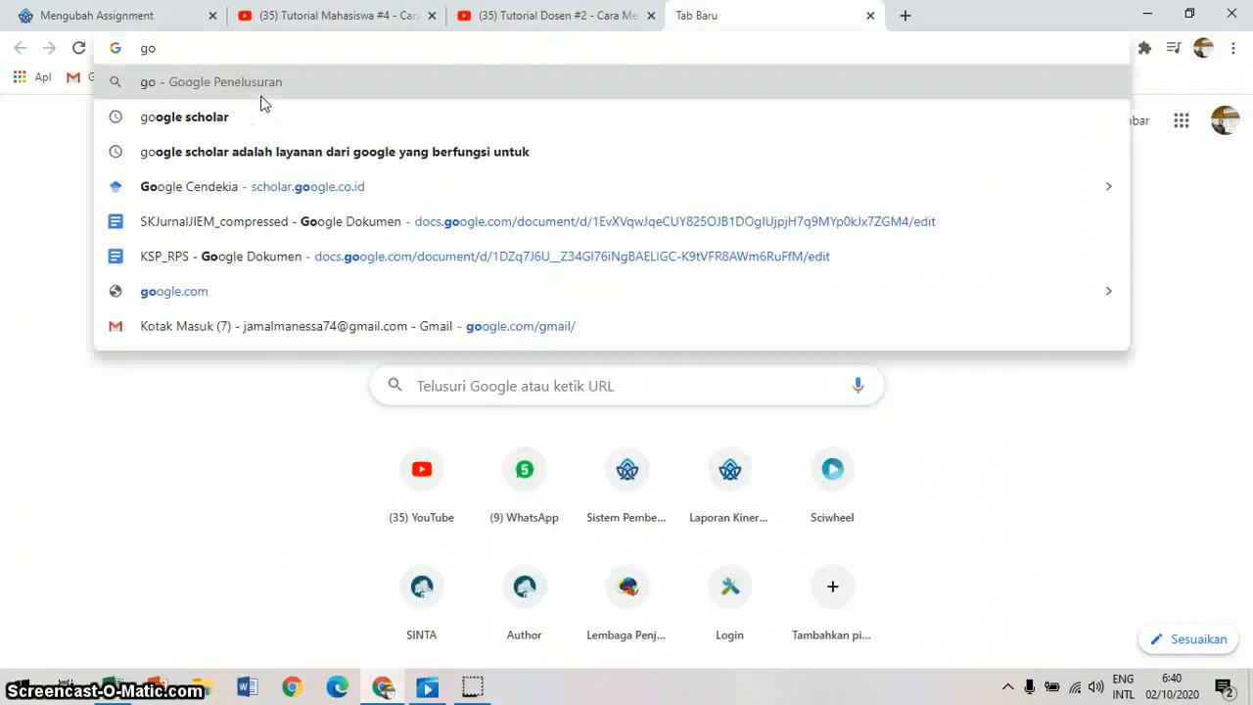
text(o)
key(Down)
key(Return)
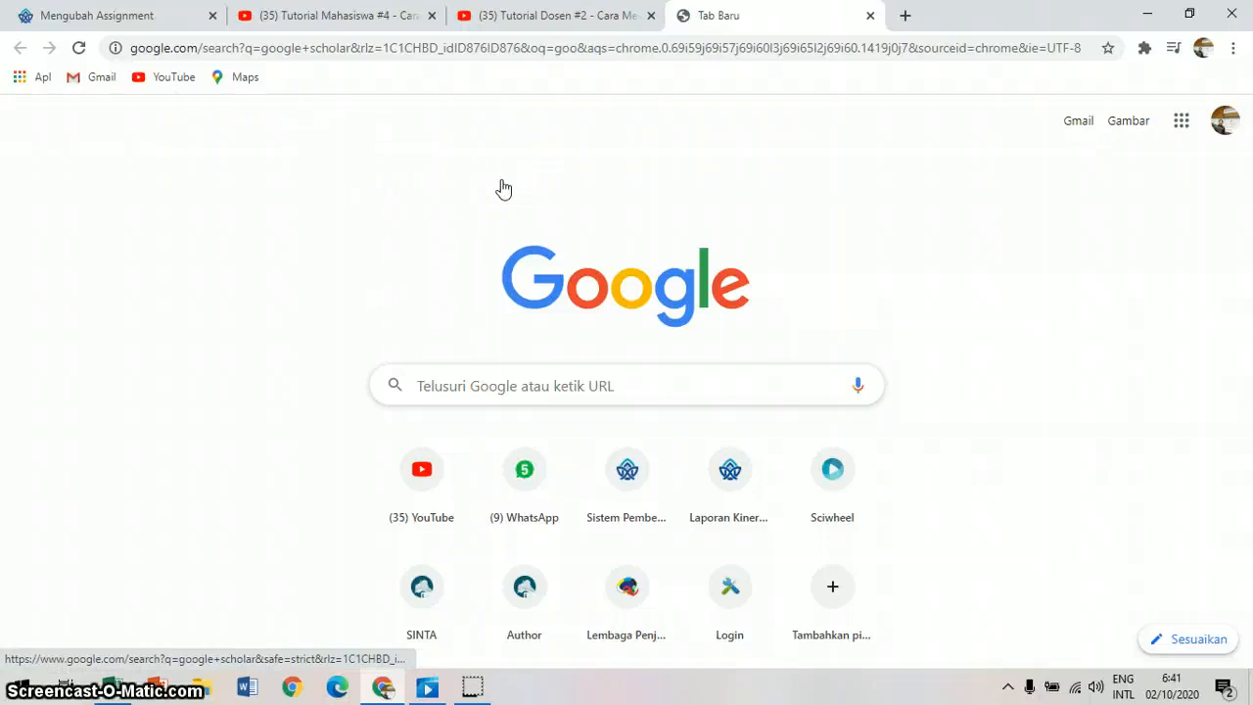
click(267, 288)
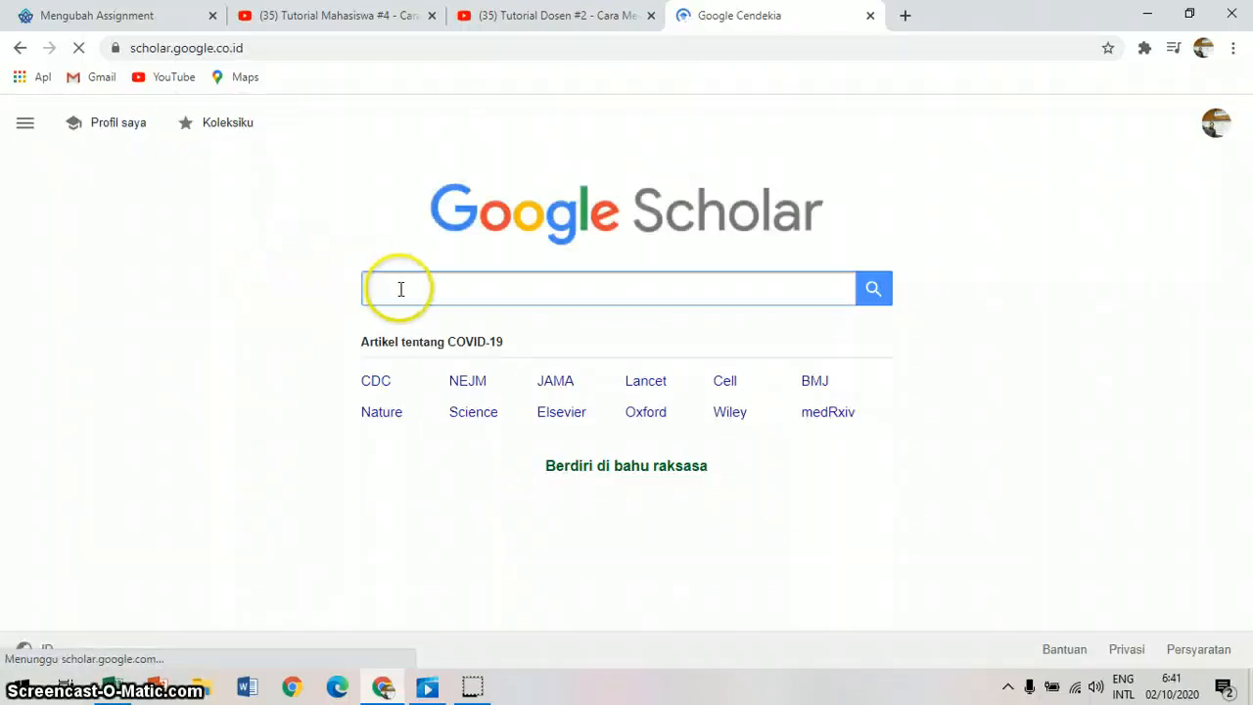
Step: Search Google Scholar for "evaluasi program pendidikan"
text(evaluasi )
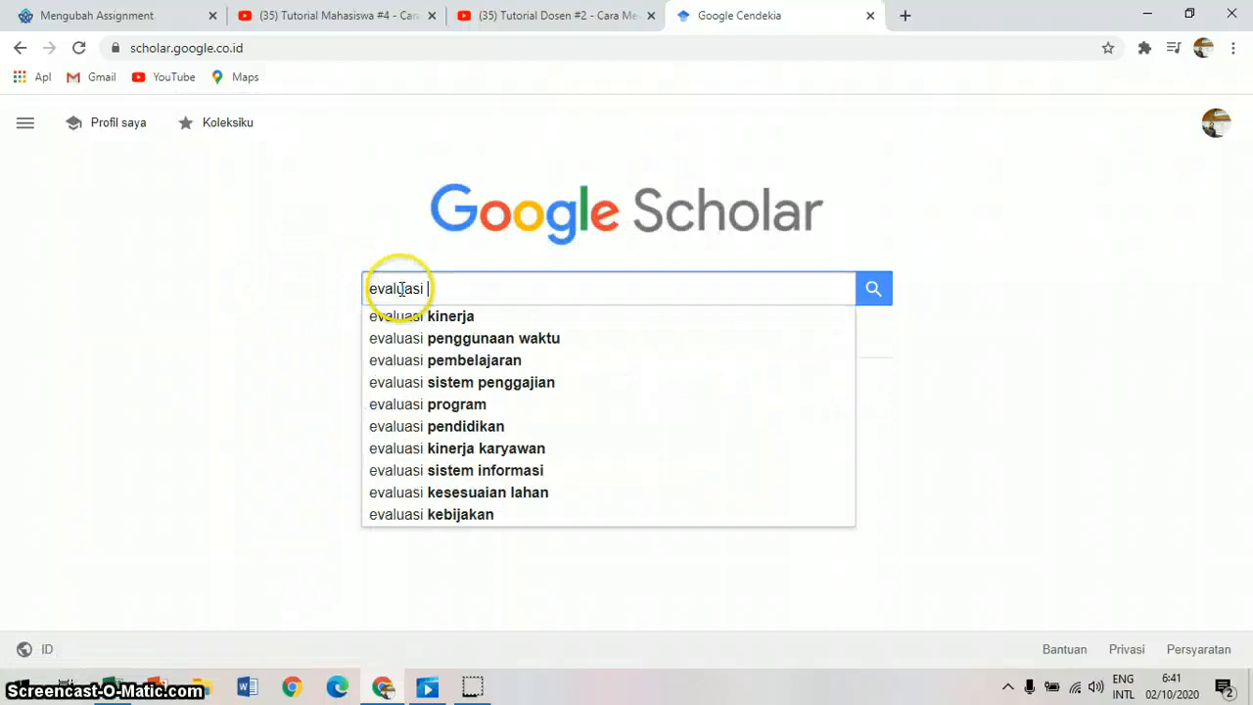
text(program)
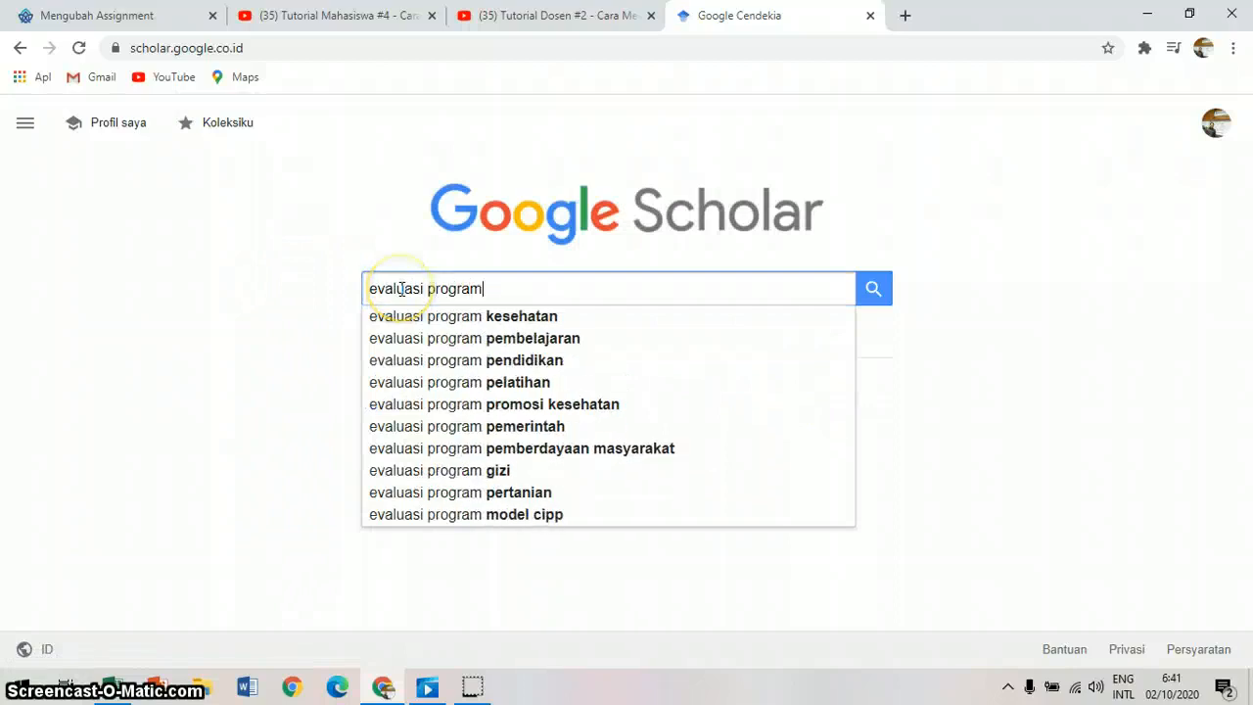
key(Down)
key(Down)
key(Down)
key(Return)
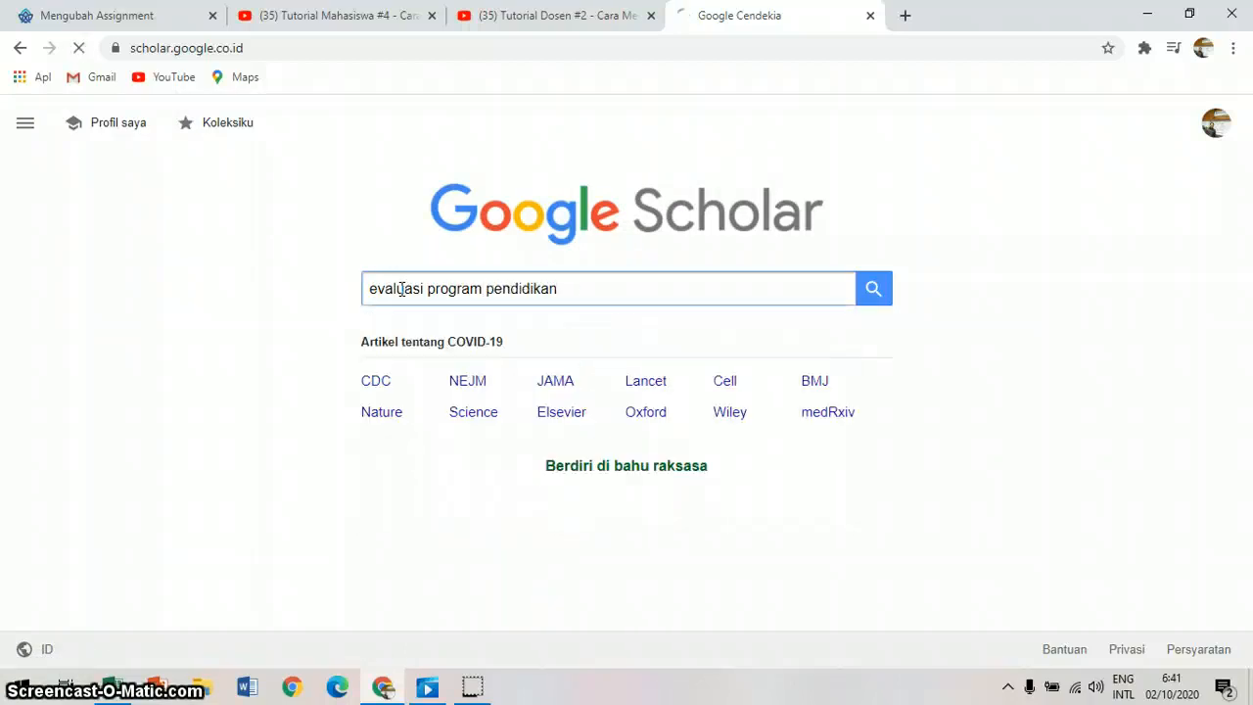
click(418, 296)
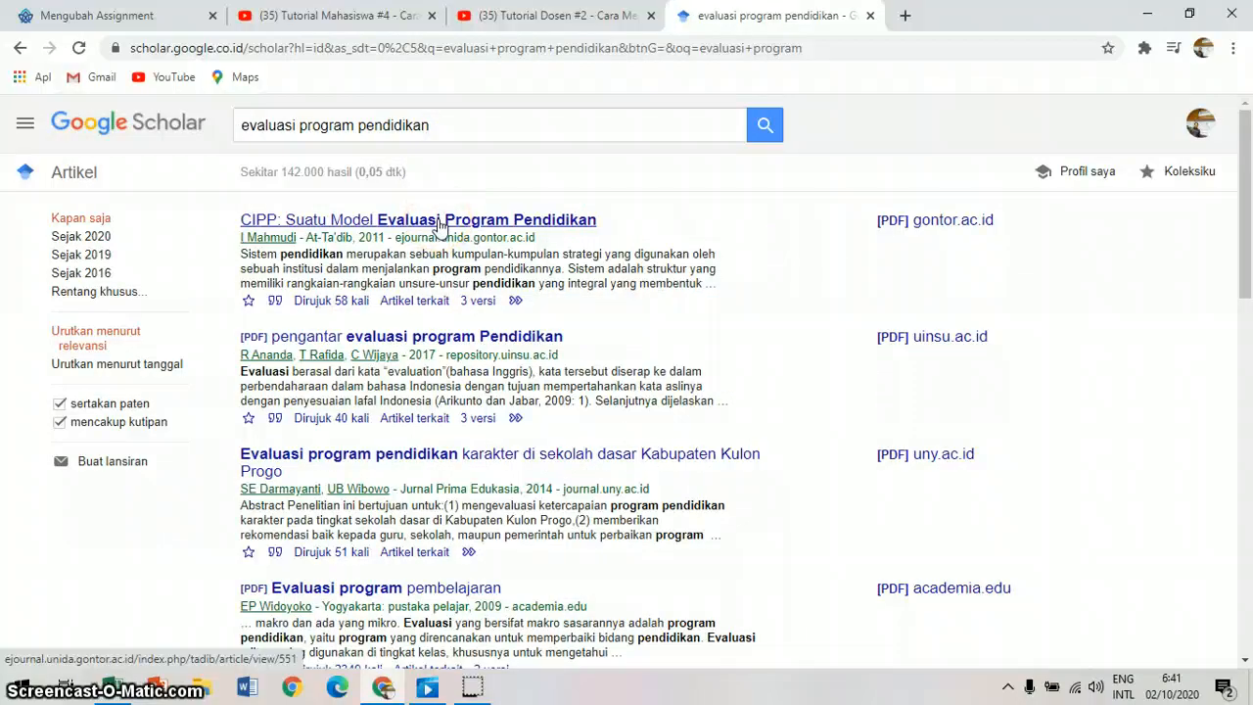
Step: Open the article "CIPP: Suatu Model Evaluasi Program Pendidikan" from the search results
click(440, 221)
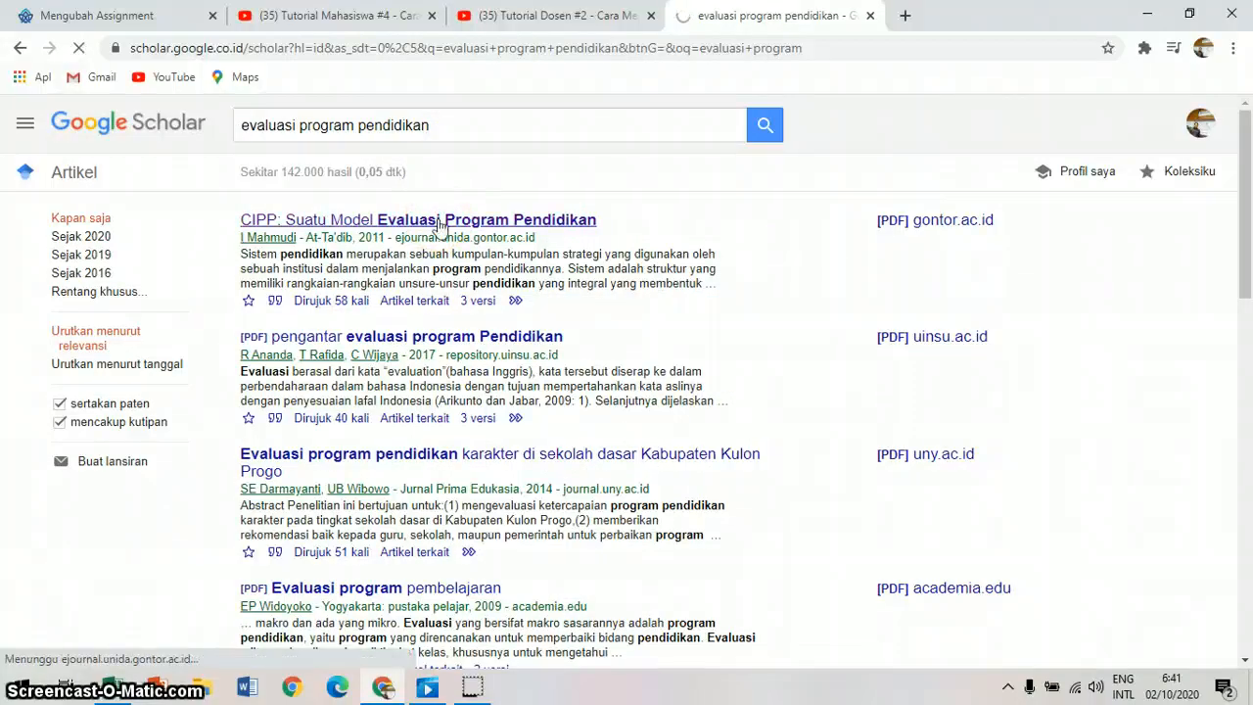
click(439, 52)
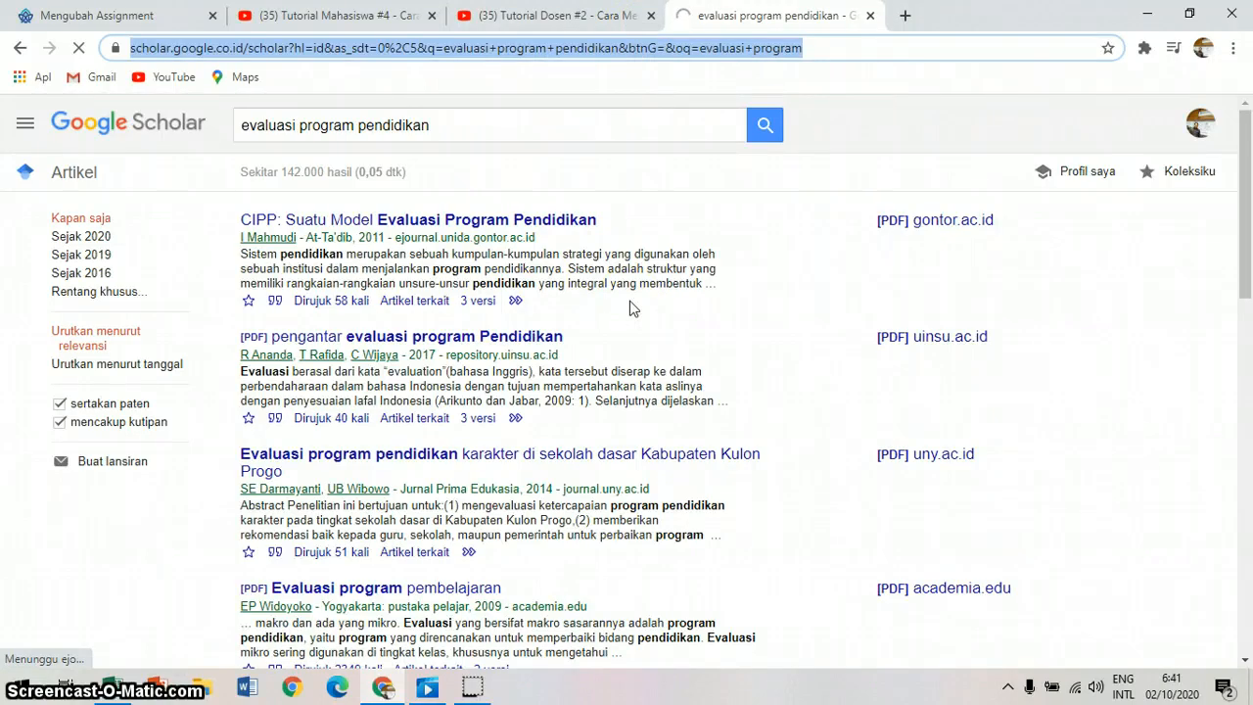
click(576, 125)
click(595, 19)
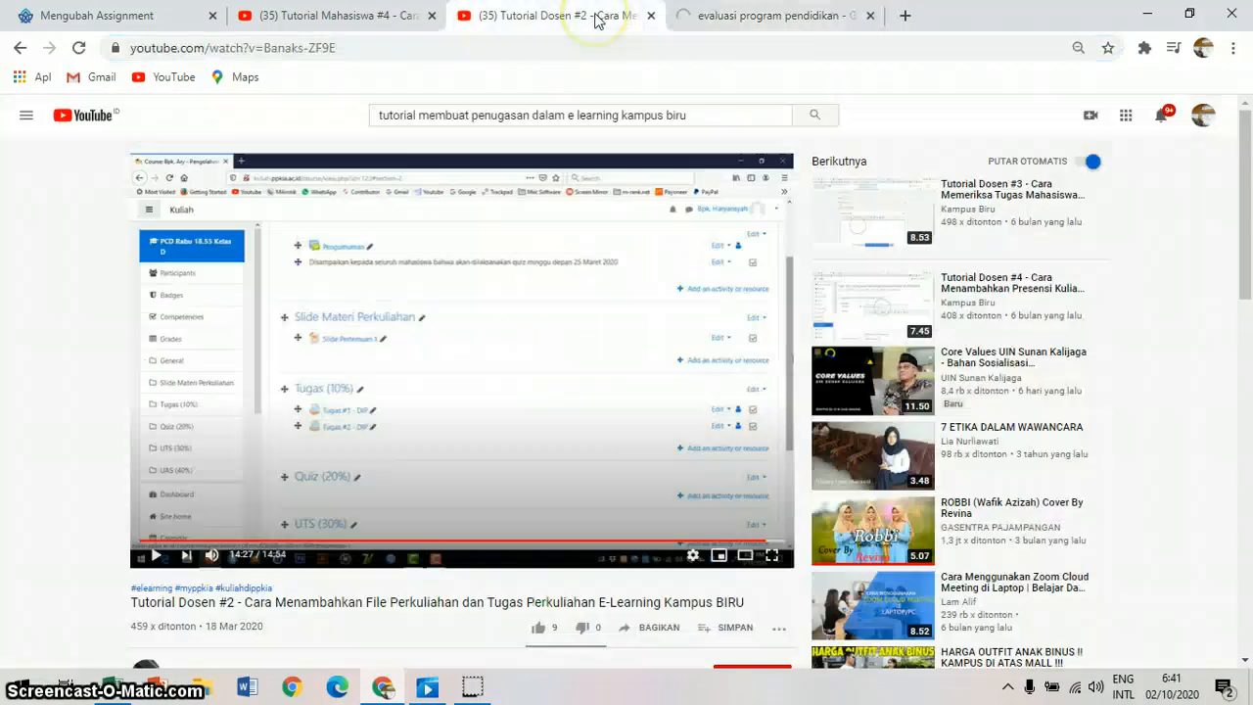
click(773, 16)
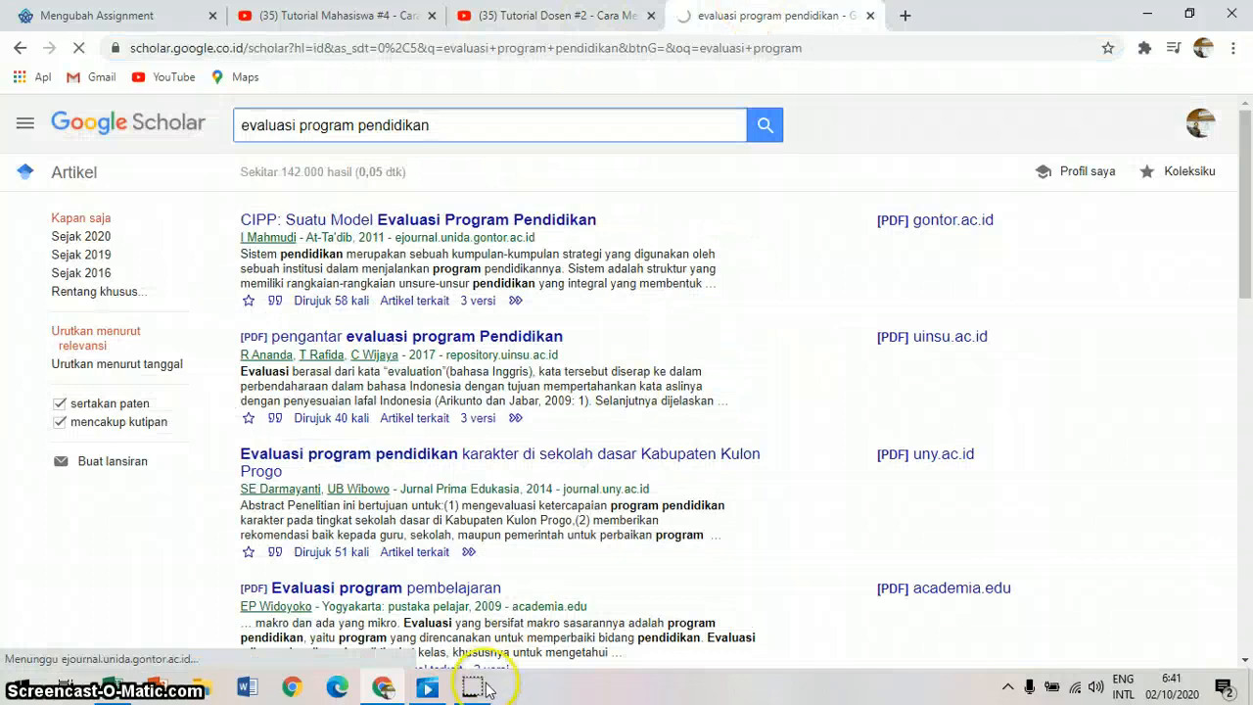
mouse_move(384, 689)
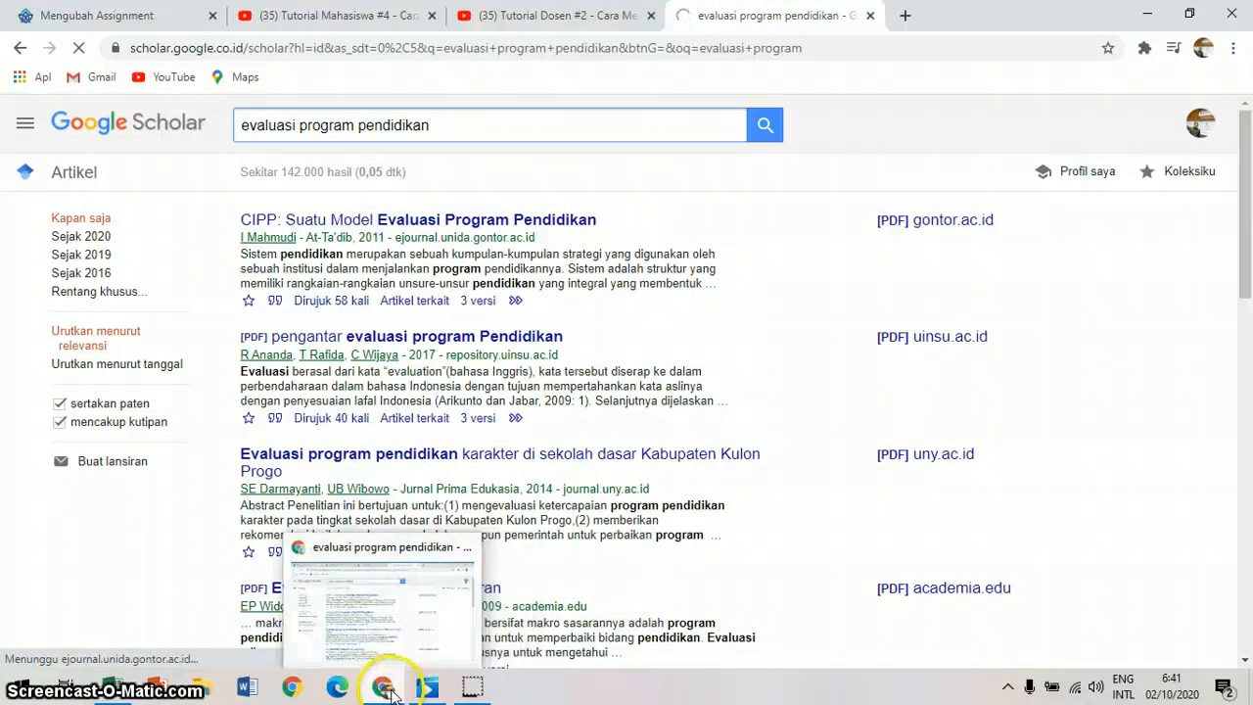
mouse_move(487, 662)
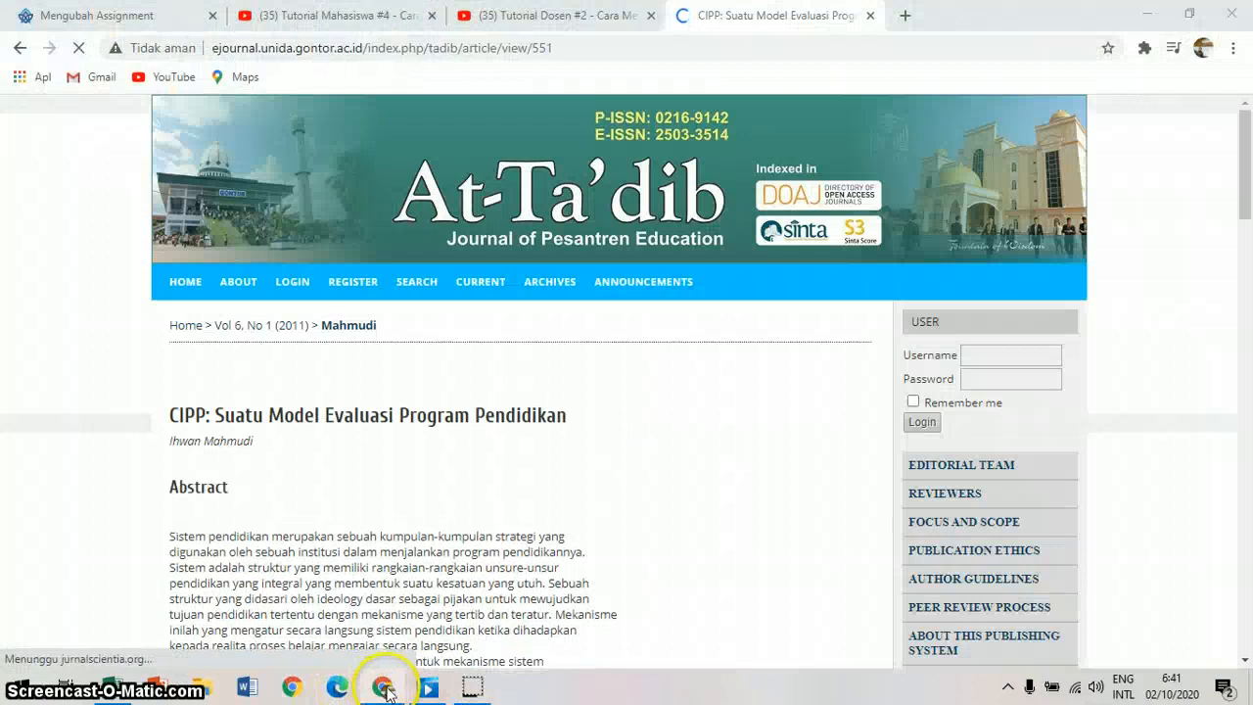
Step: Select the CIPP article's web address for copying and return to the Review Artikel assignment form
click(482, 49)
click(603, 18)
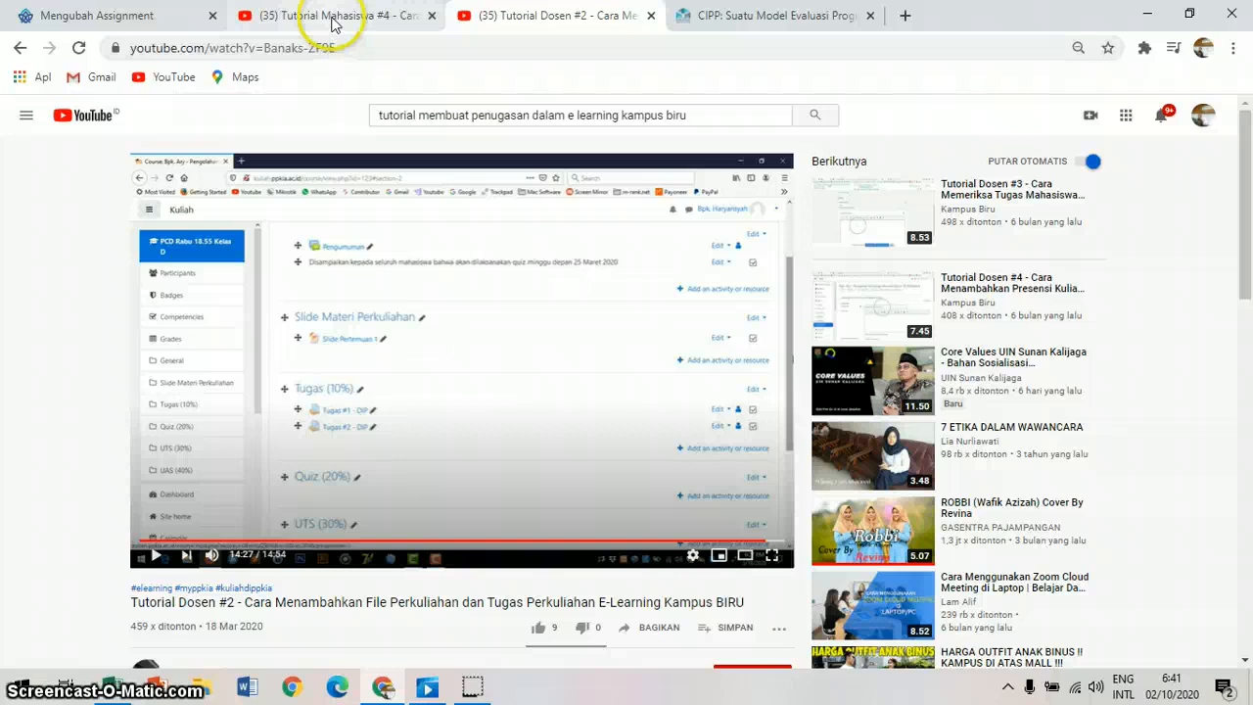
click(332, 23)
click(127, 17)
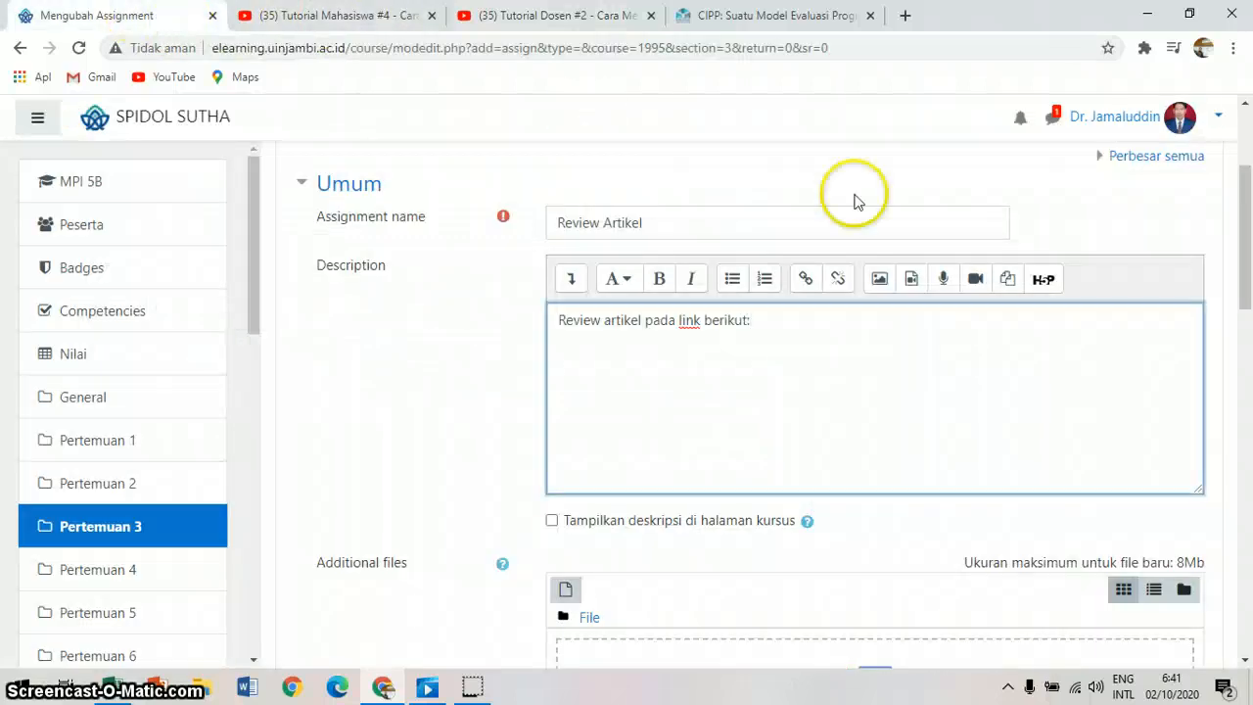
click(807, 281)
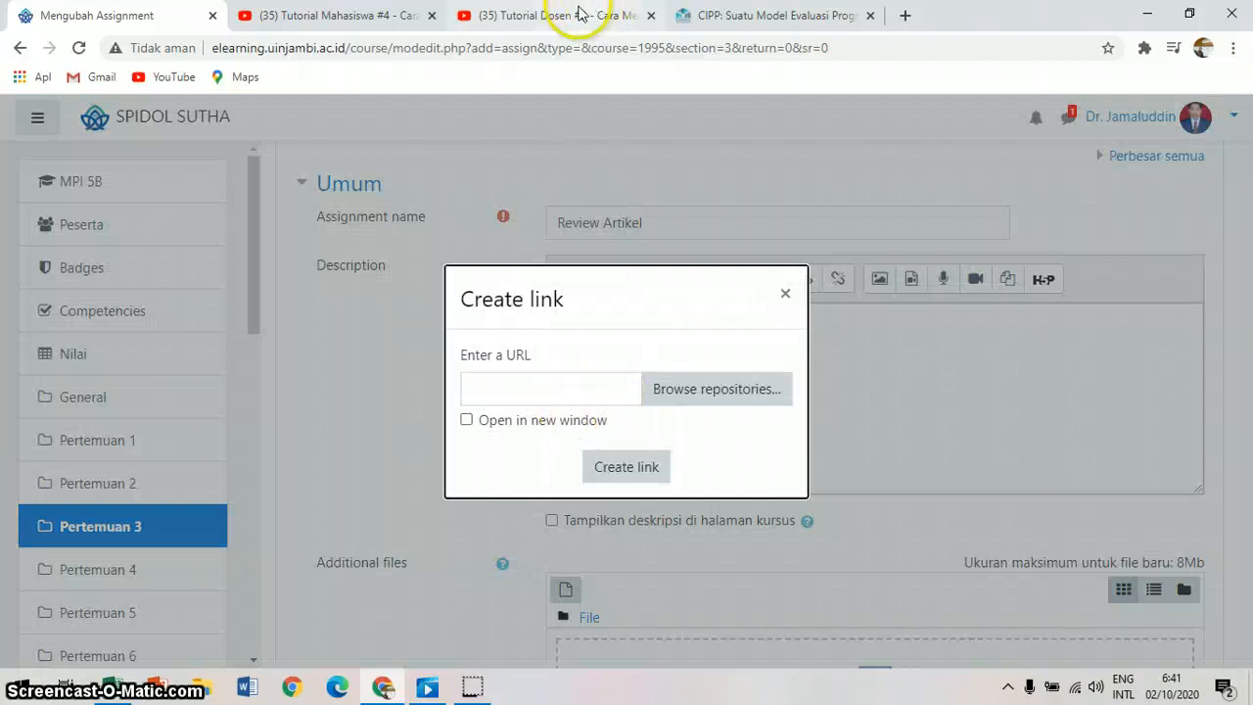
click(779, 22)
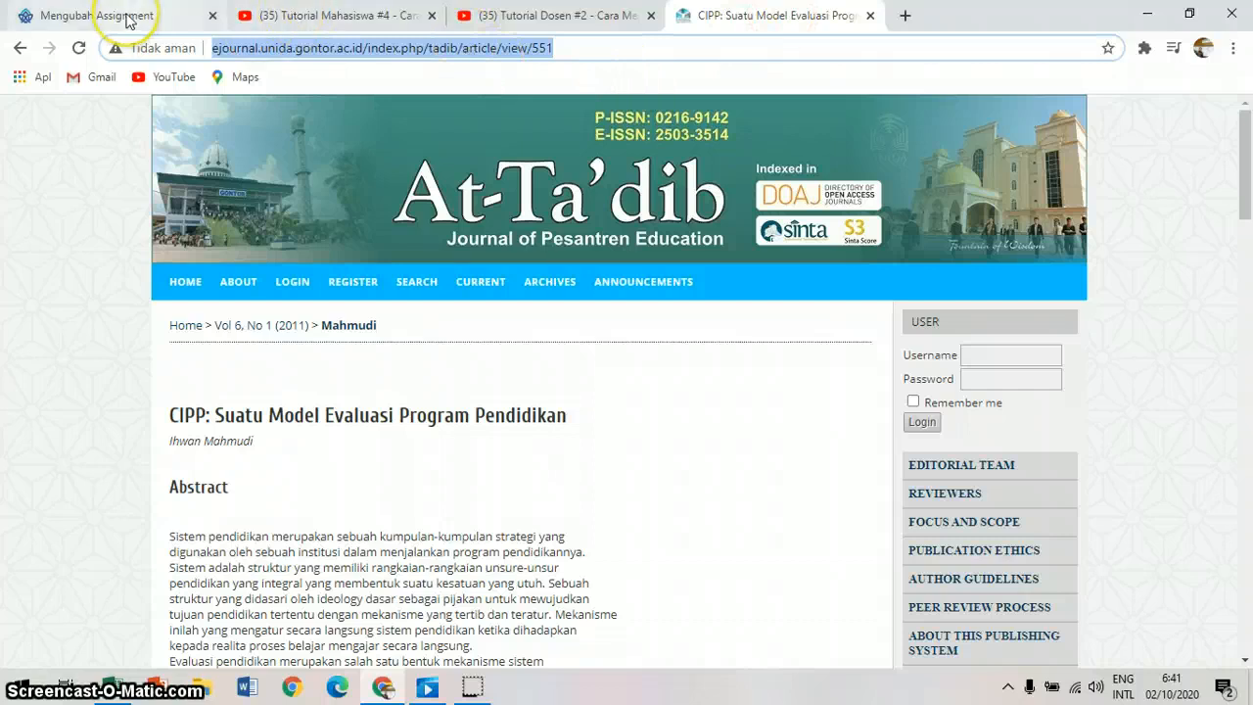
click(130, 22)
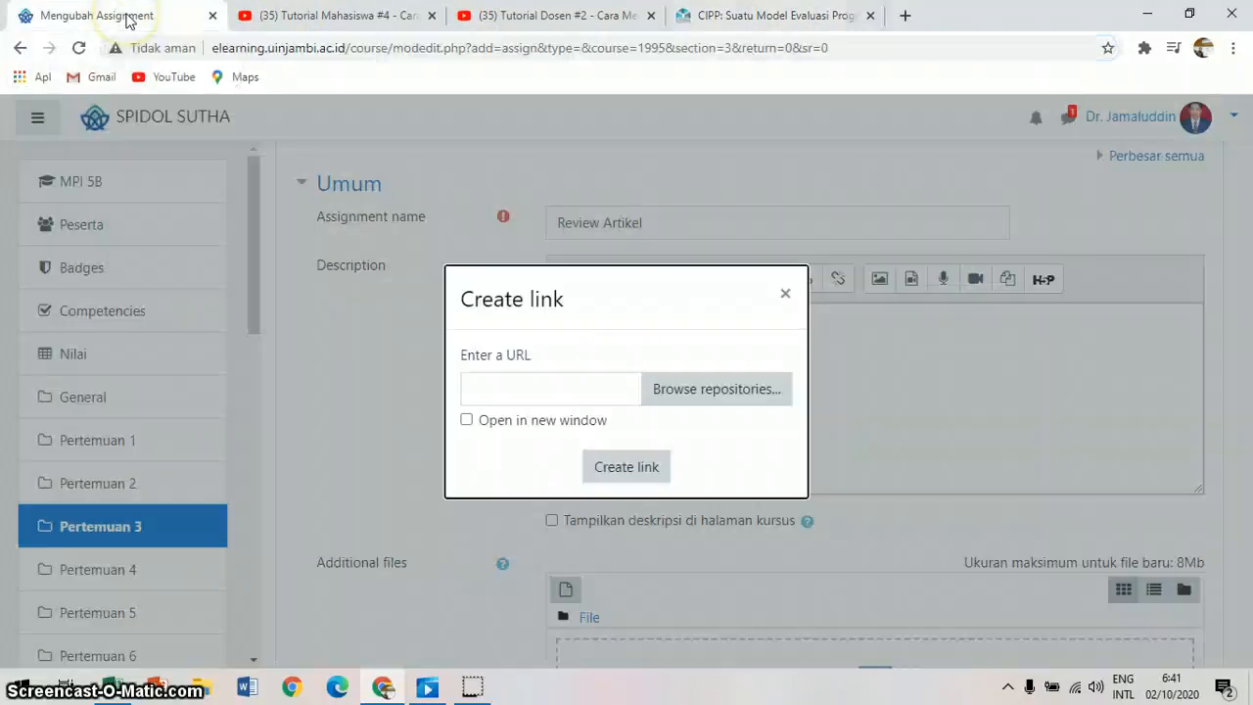
click(553, 399)
key(ctrl+v)
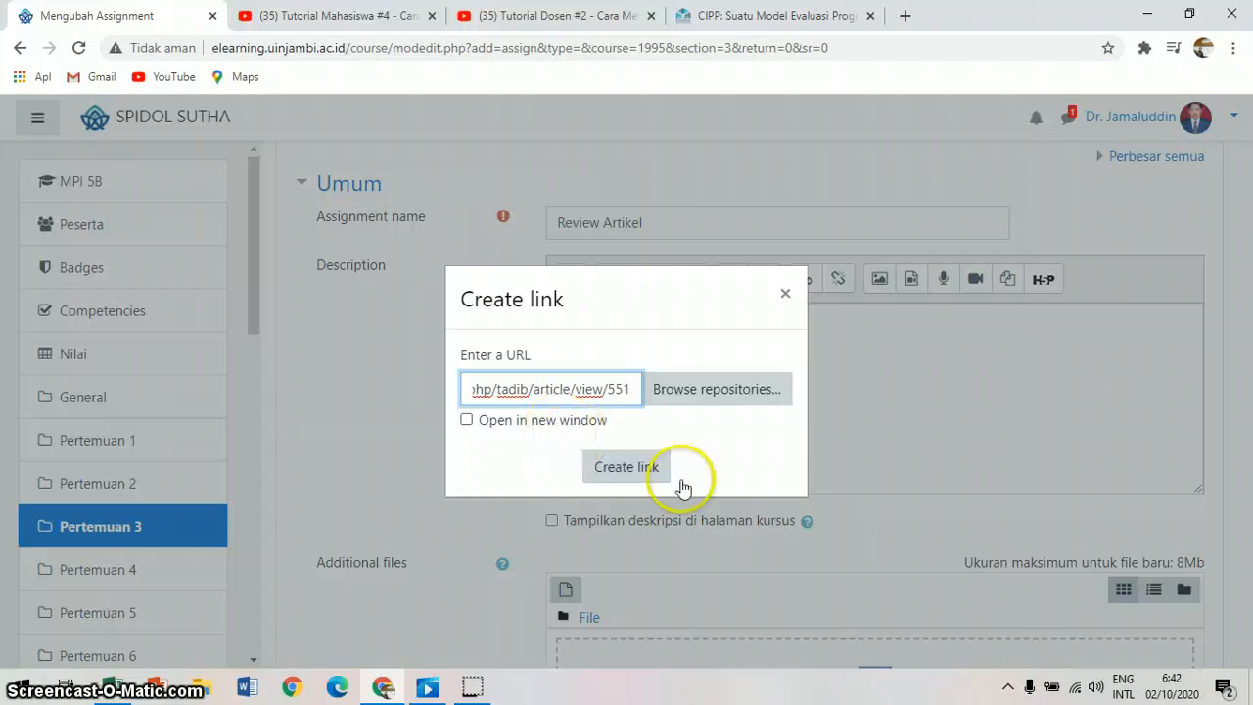
click(638, 471)
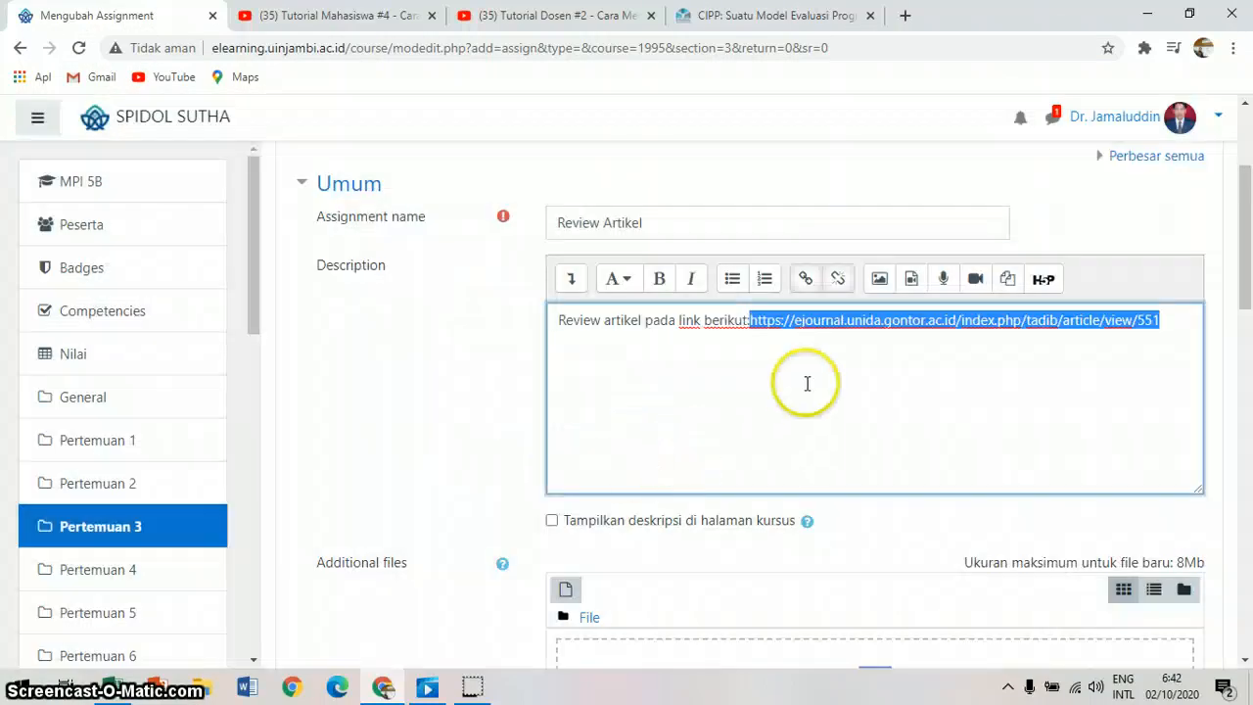
click(853, 377)
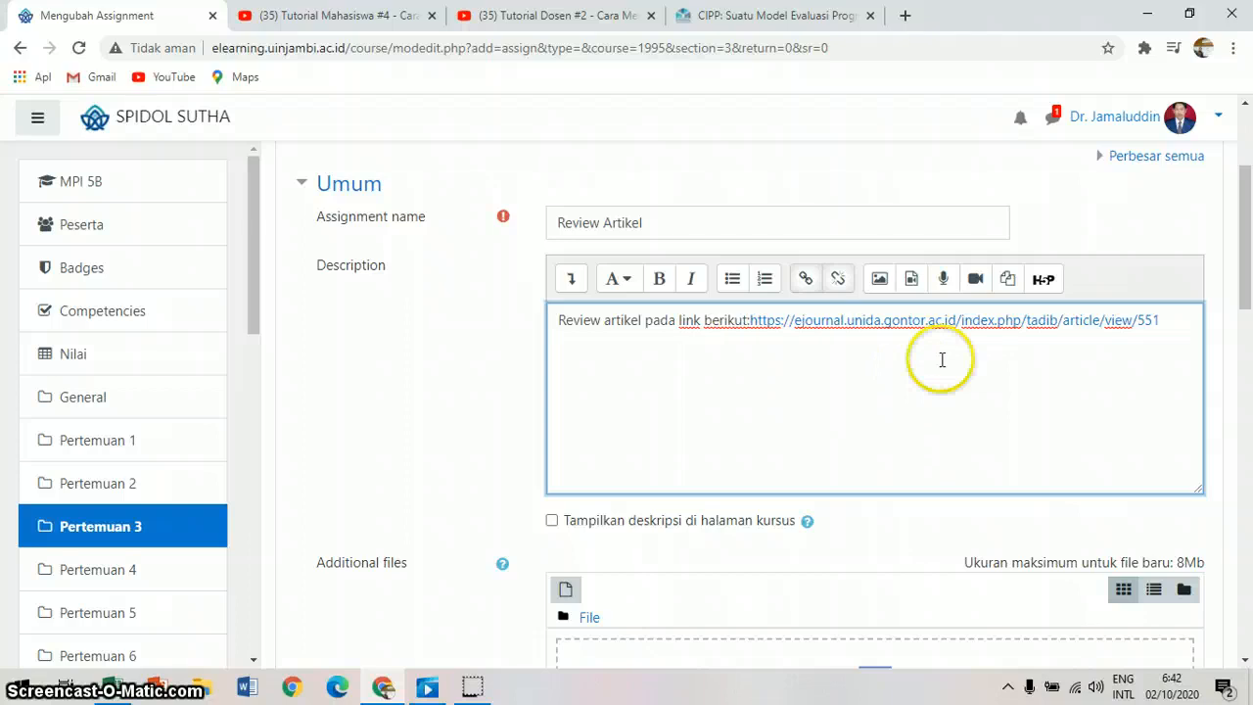
Step: Add the question "Apa yang Anda fahami terkati CIPP sebagai model evaluasi?" on a new line below the article link
click(1169, 321)
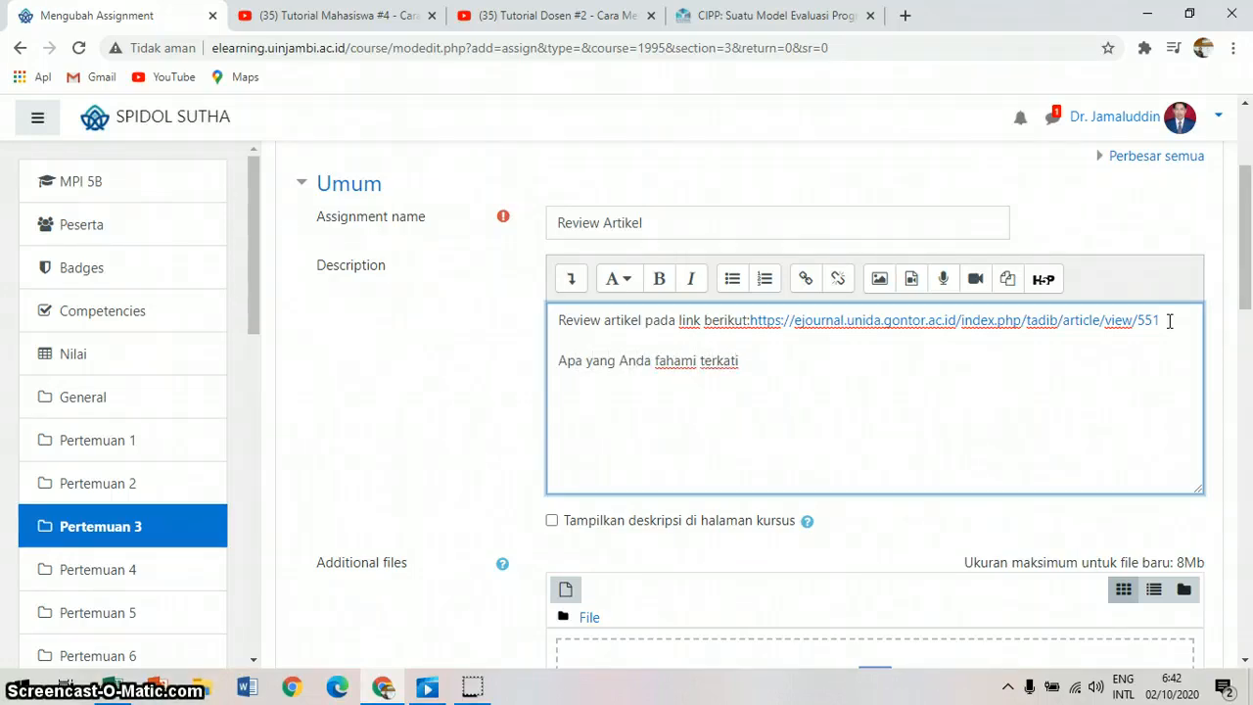
text(sebagai )
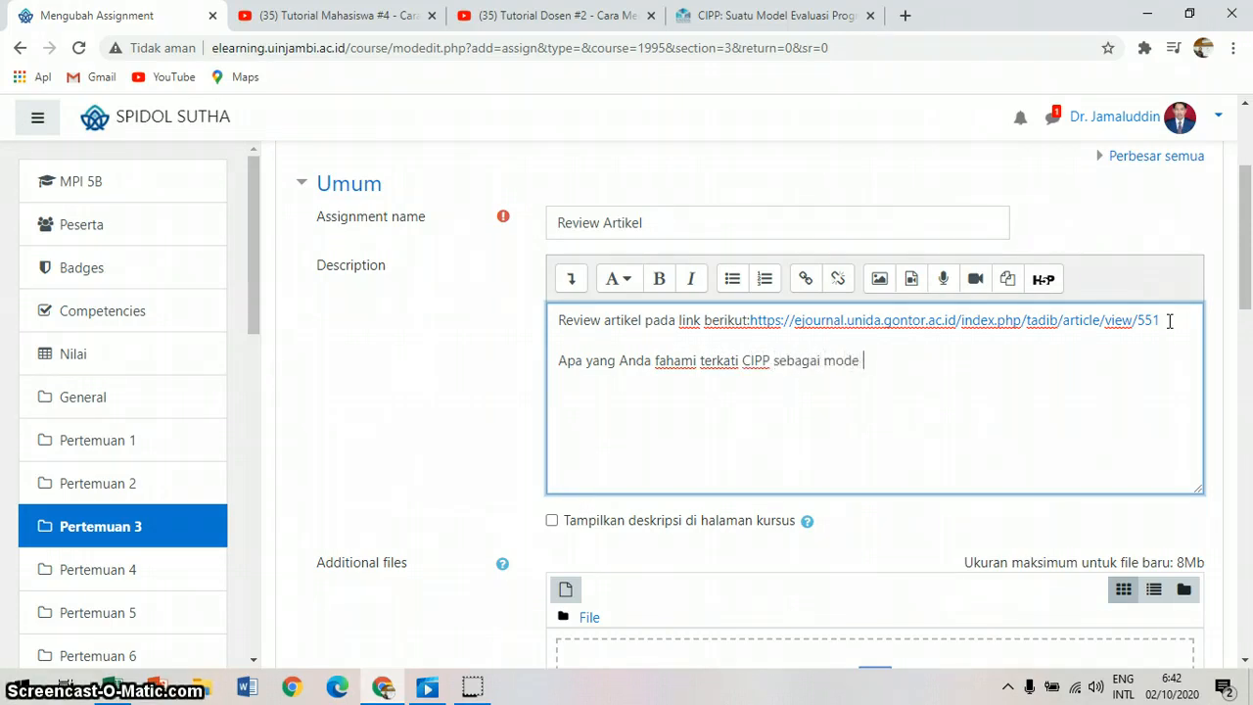
text(model evaluasi?)
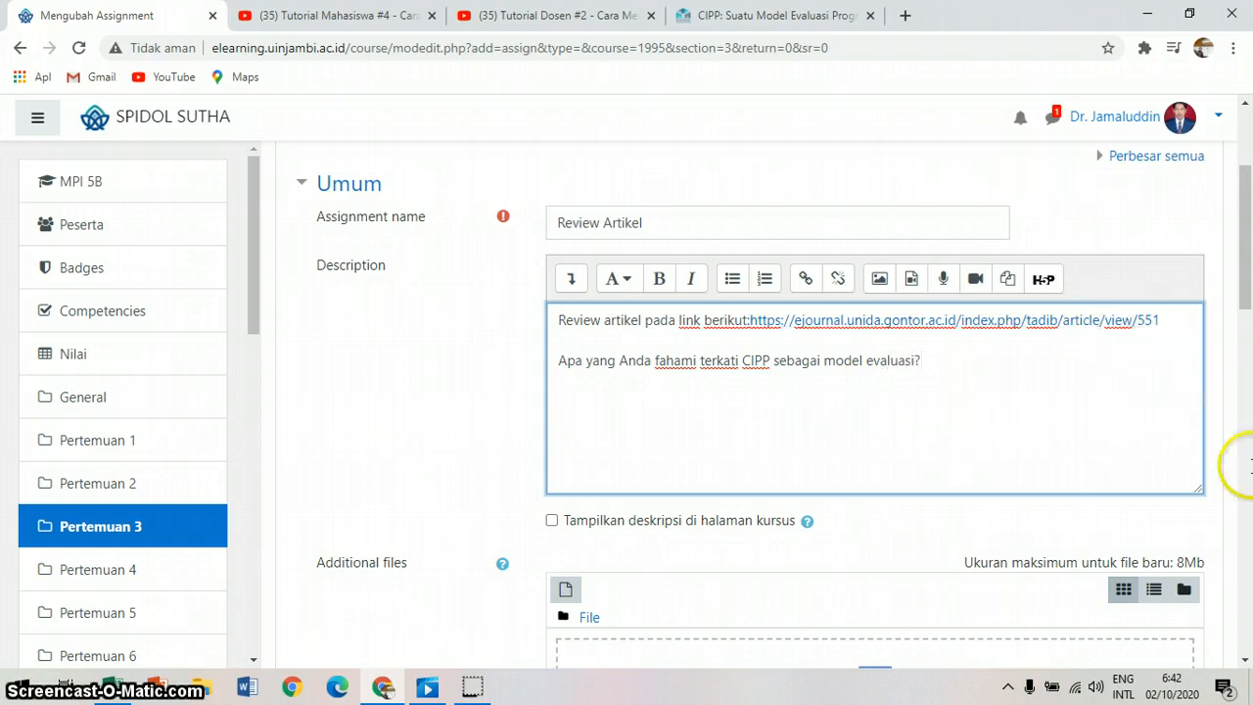
Step: Try the option that displays the description on the course page and switch it off again
click(1245, 665)
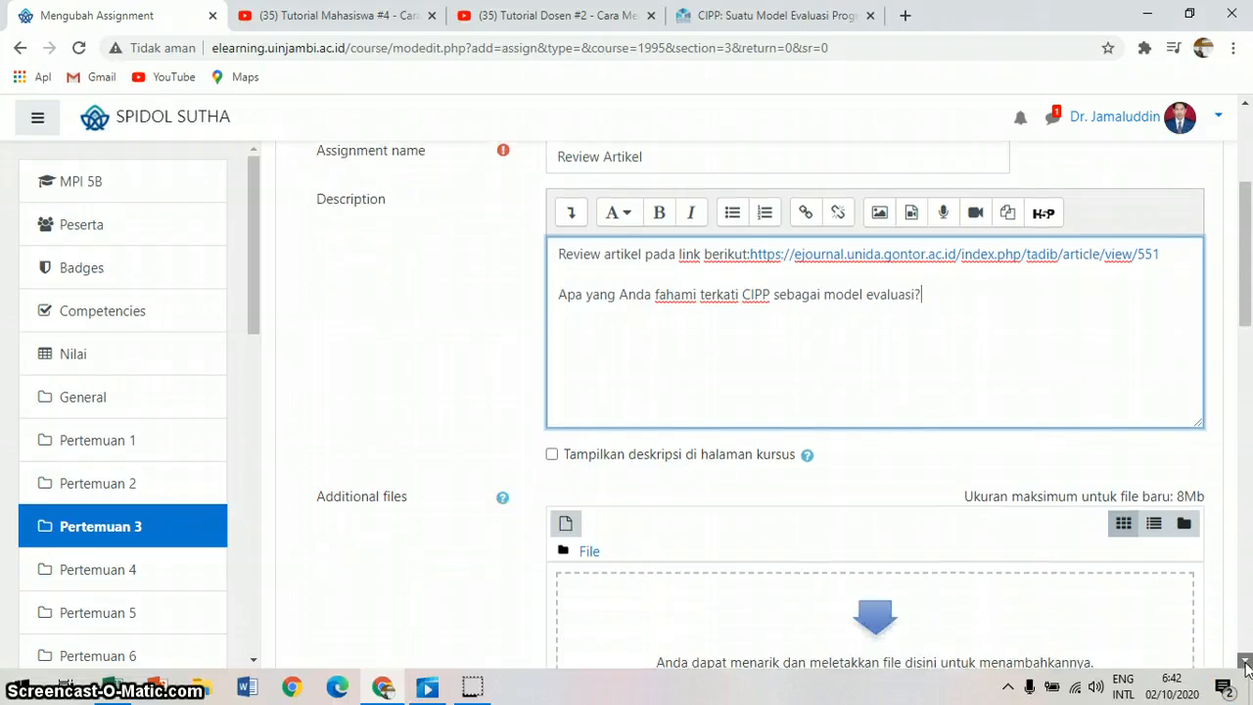
click(1246, 666)
click(1246, 665)
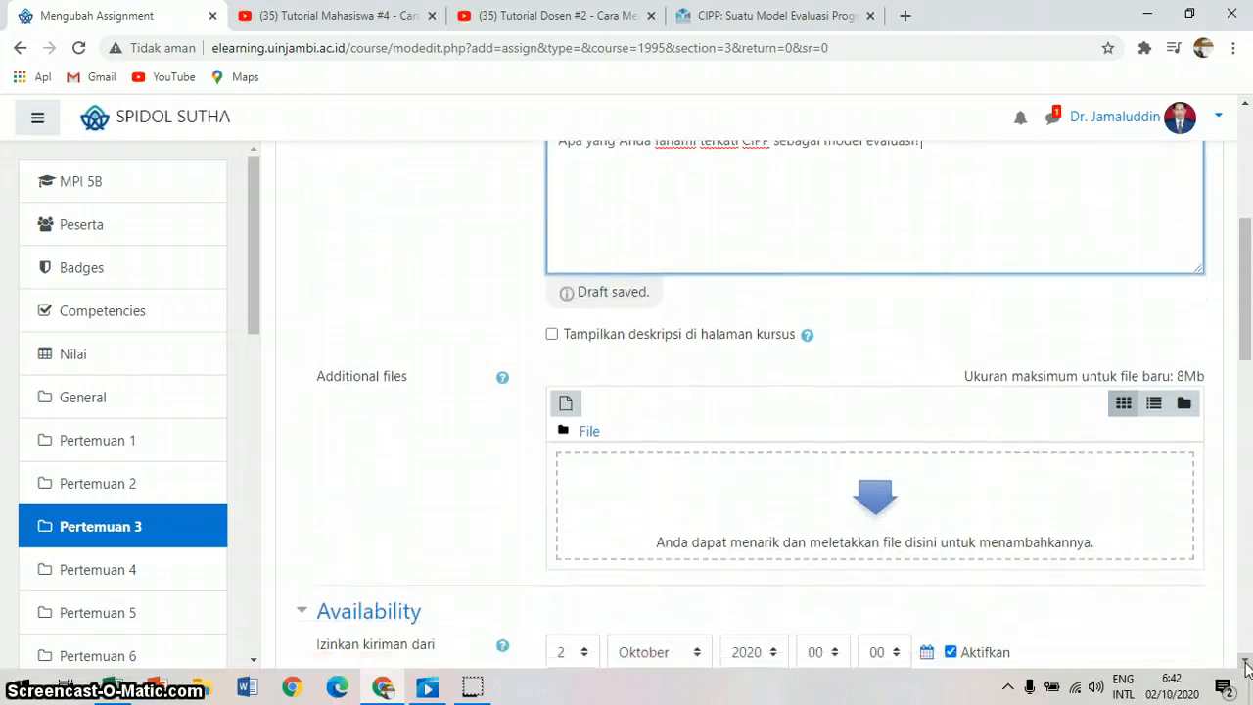
click(1246, 666)
click(629, 304)
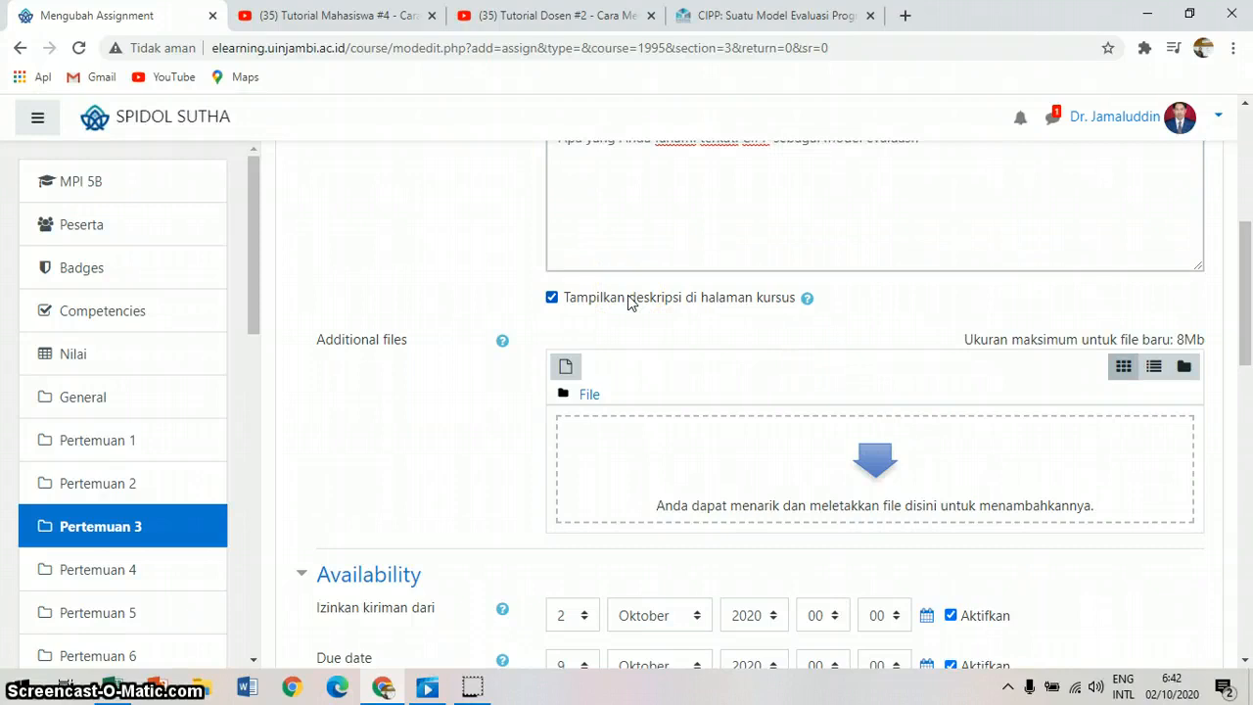
click(552, 298)
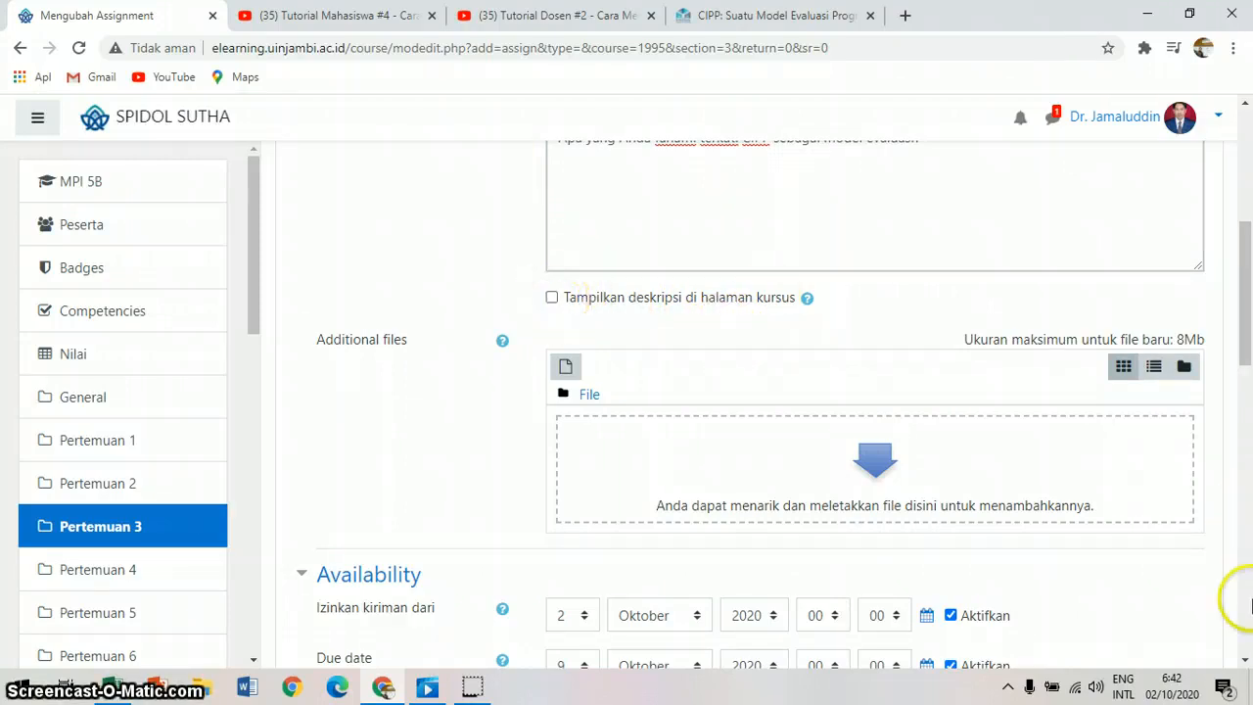
Step: Enable the assignment's cut-off date and set its day to 10 Oktober 2020
scroll(1235, 675, down, 4)
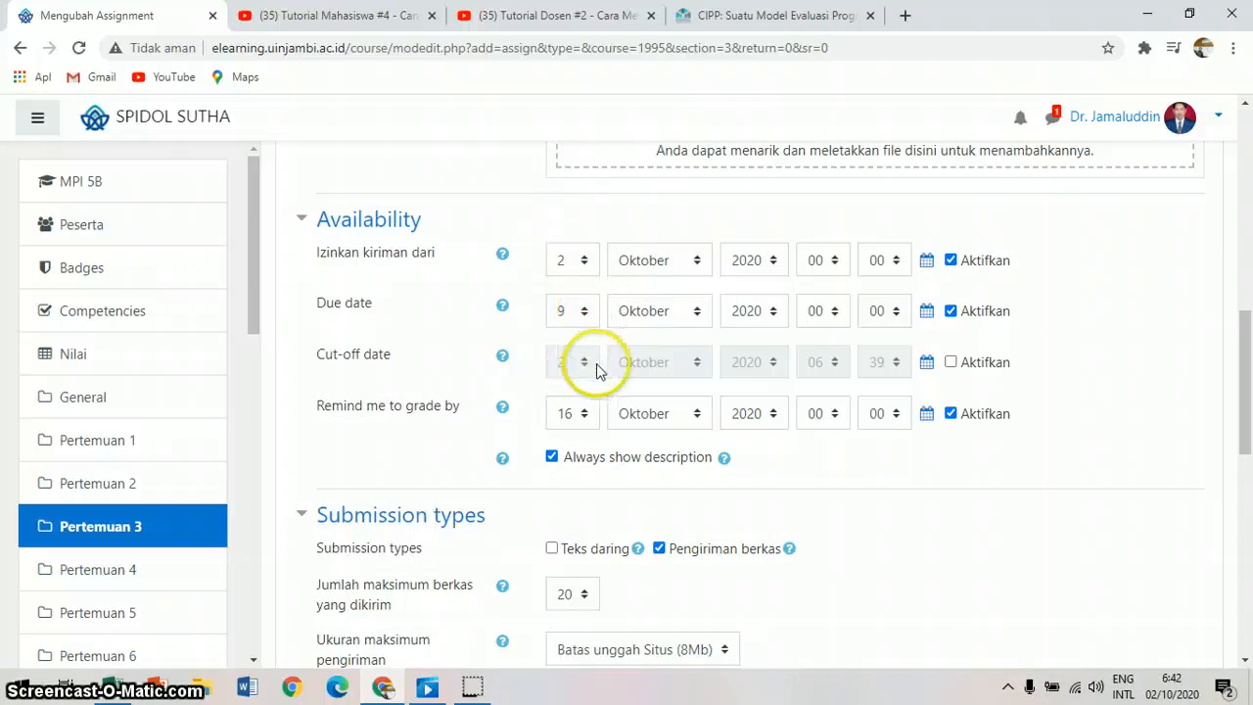
click(949, 363)
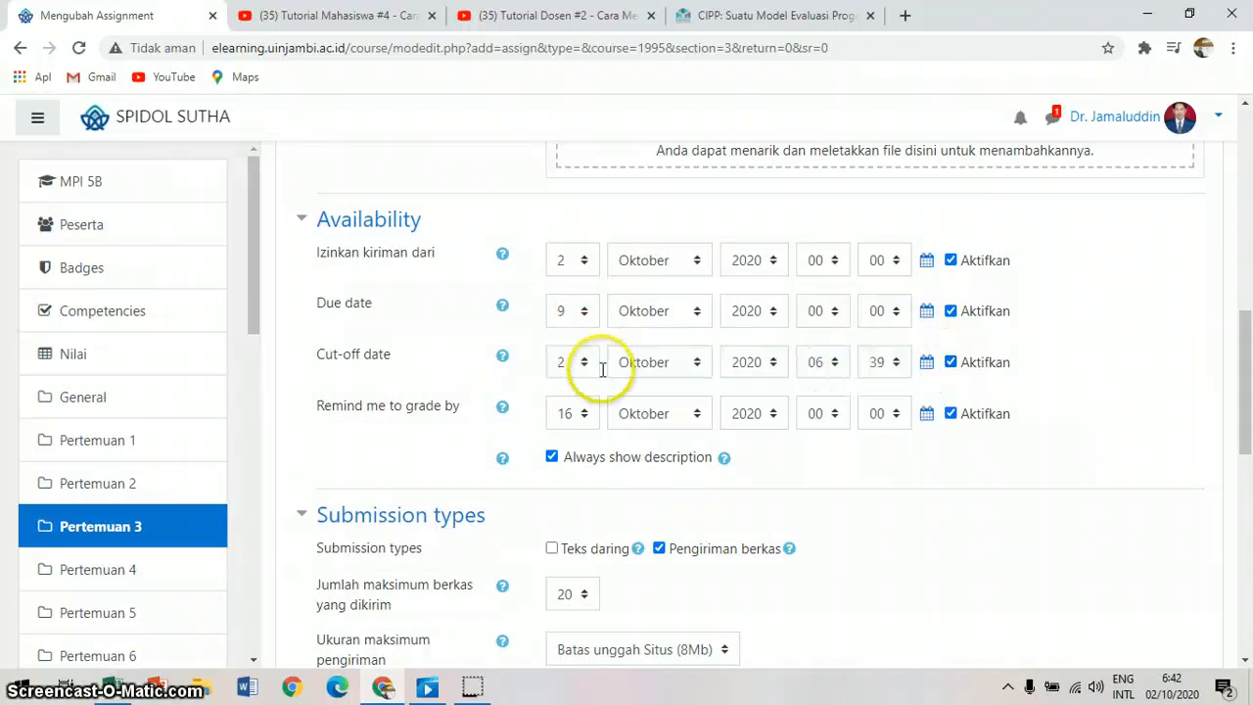
click(581, 360)
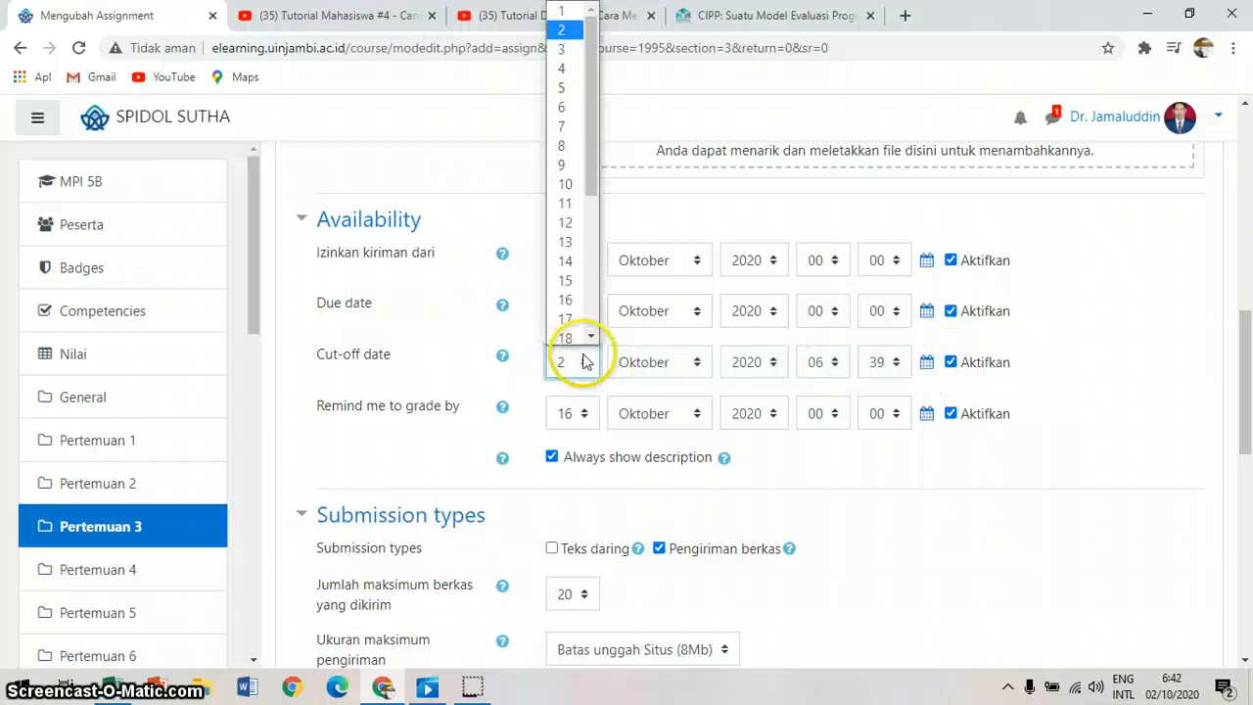
click(565, 181)
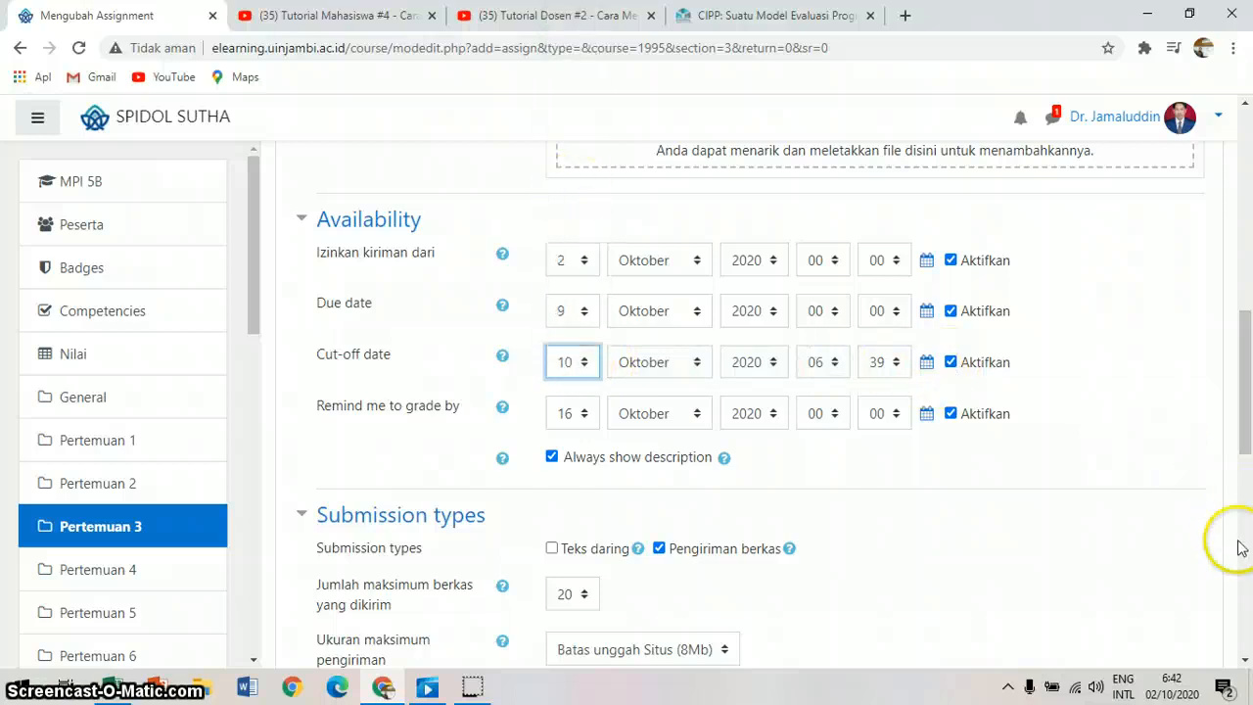
Step: Allow online text (Teks daring) as a submission type in addition to file submissions
click(1244, 664)
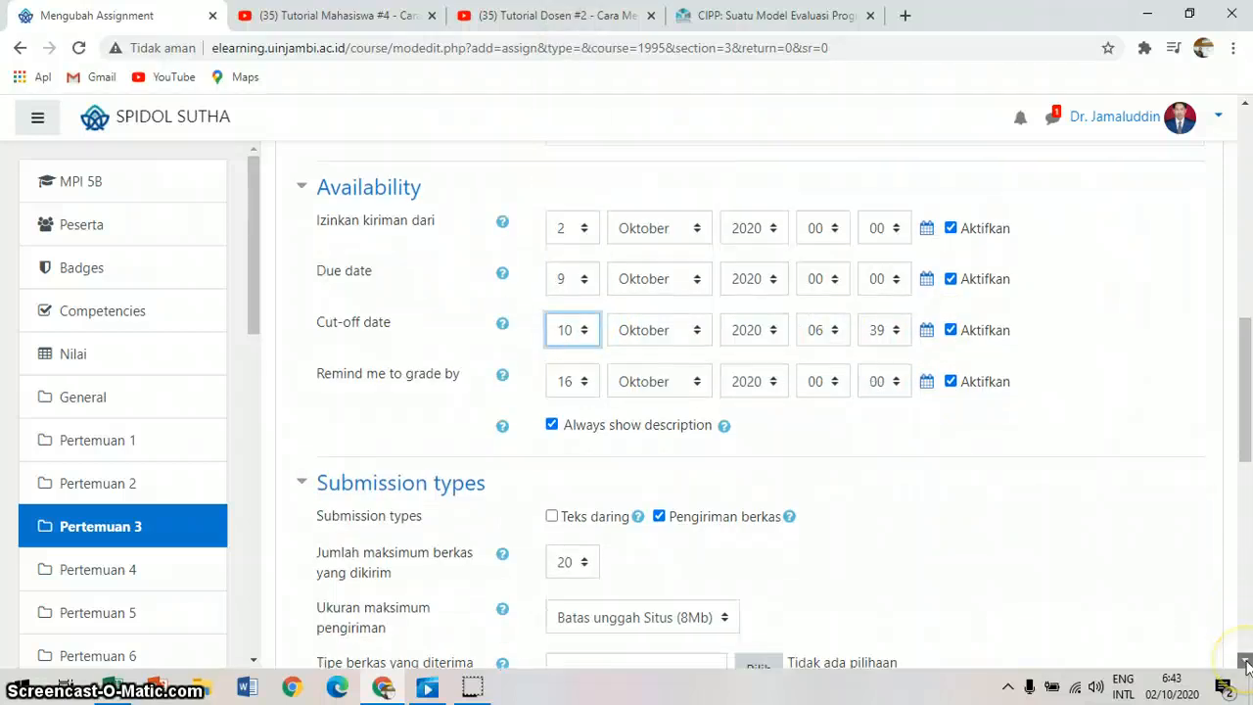
click(1245, 663)
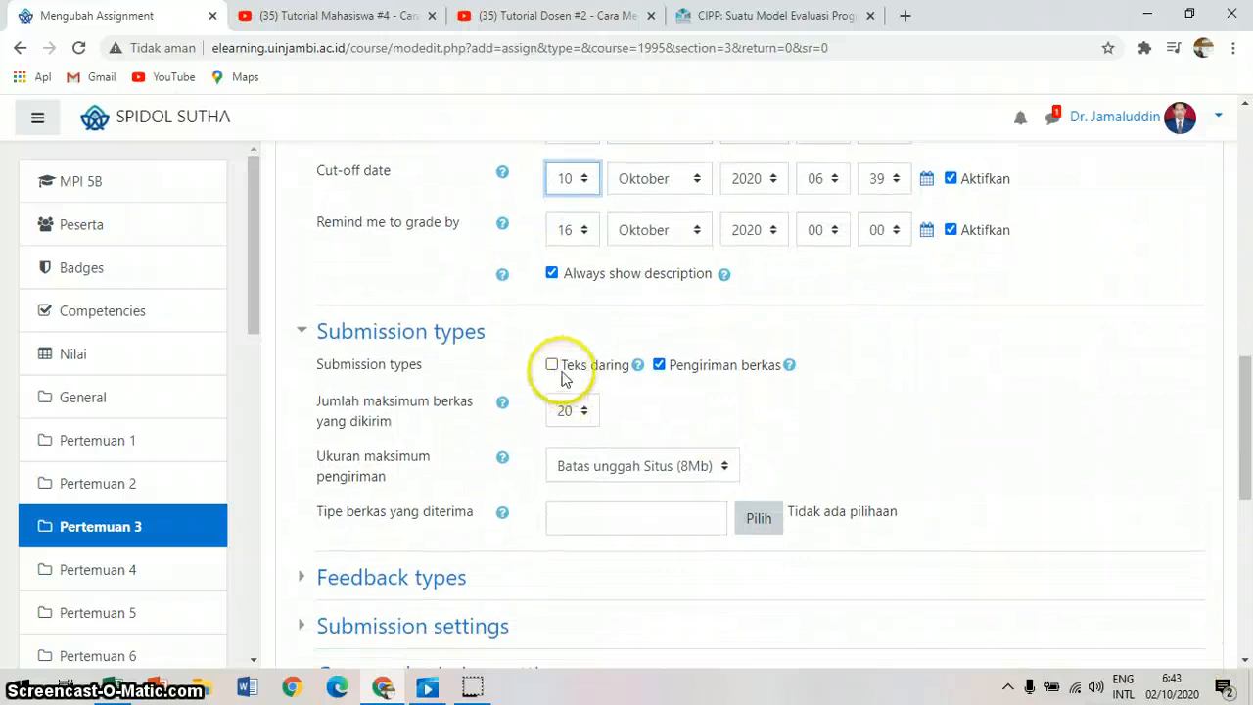
click(552, 366)
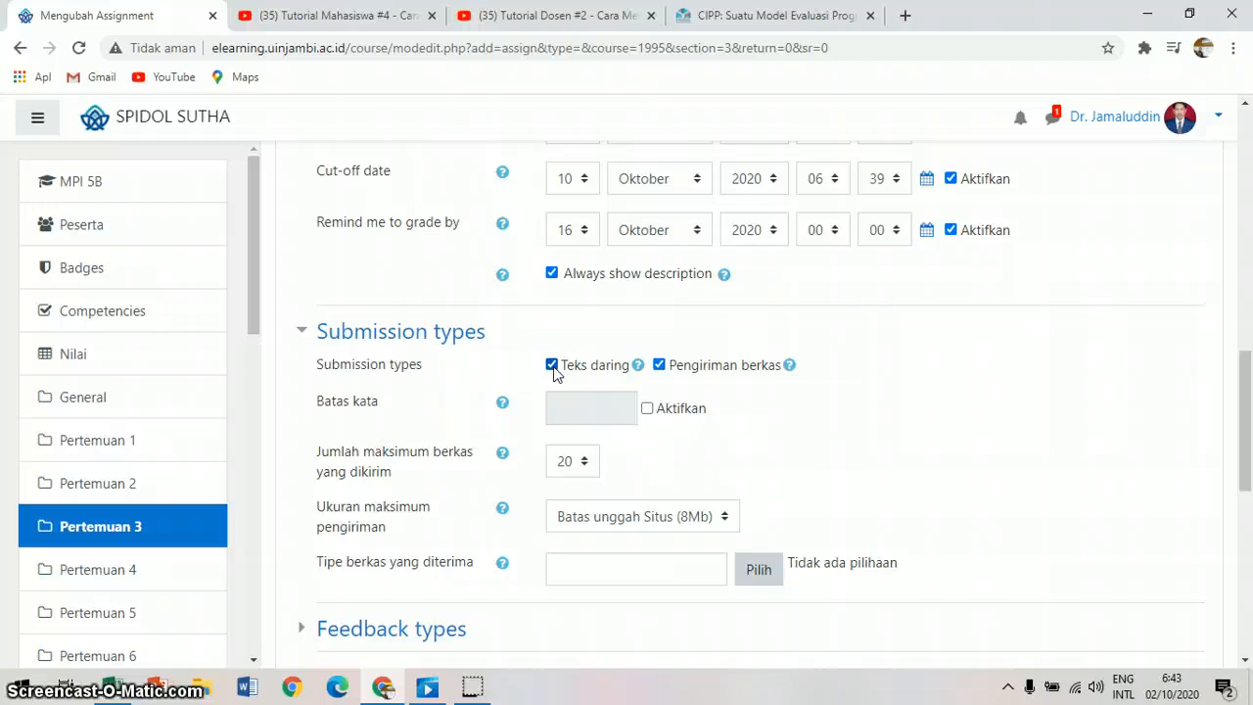
Step: Try a word limit (Batas kata) of 3000 for the online text and deactivate the limit again
click(647, 409)
click(602, 403)
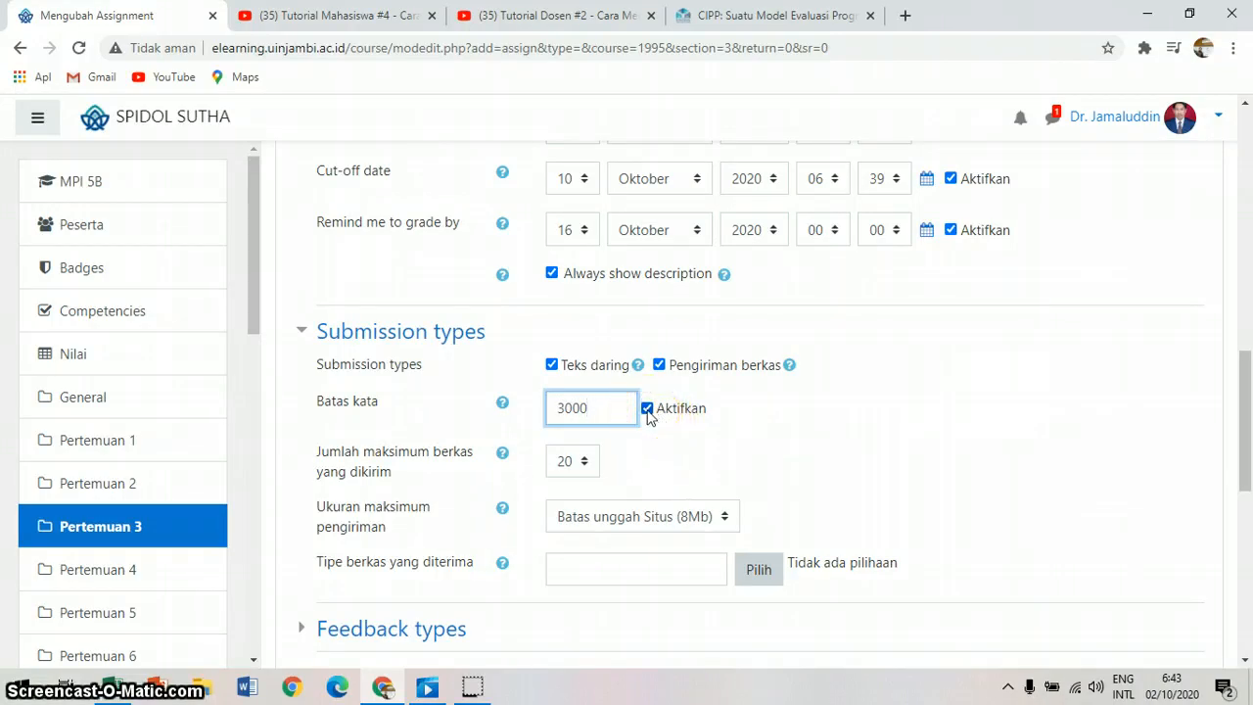
click(647, 409)
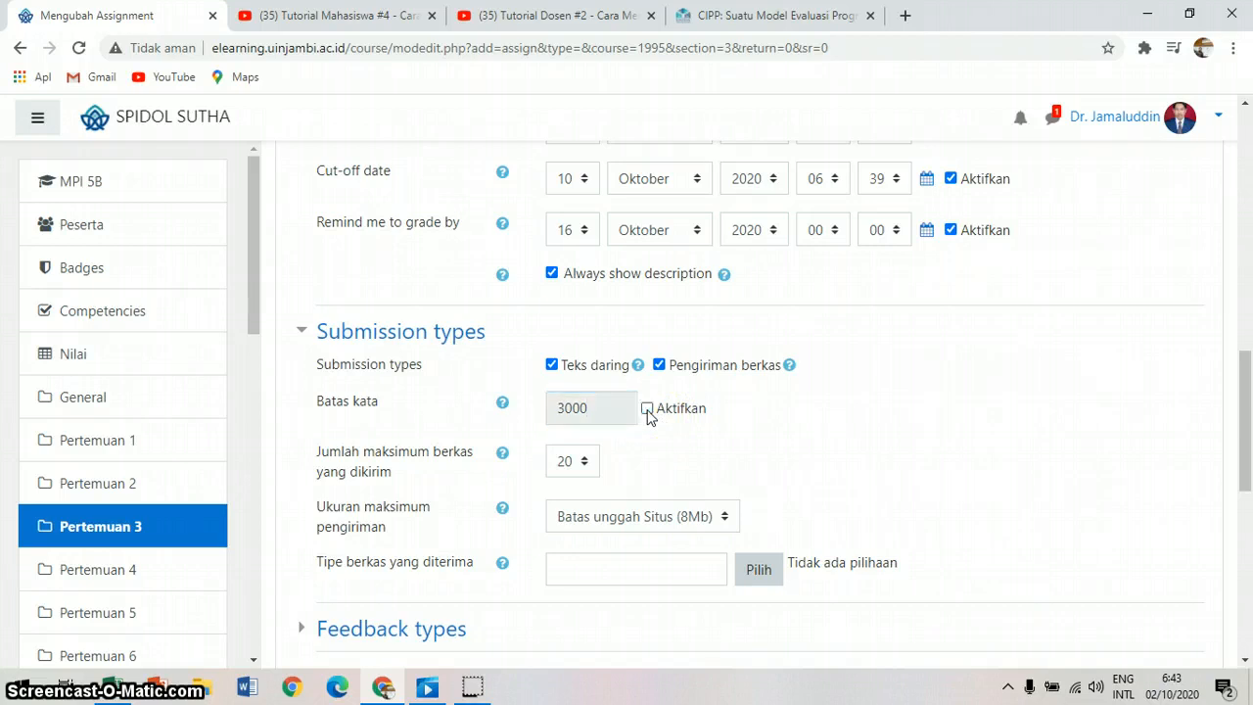
Step: Save the Review Artikel assignment and return to the MPI 5B course page
click(1245, 661)
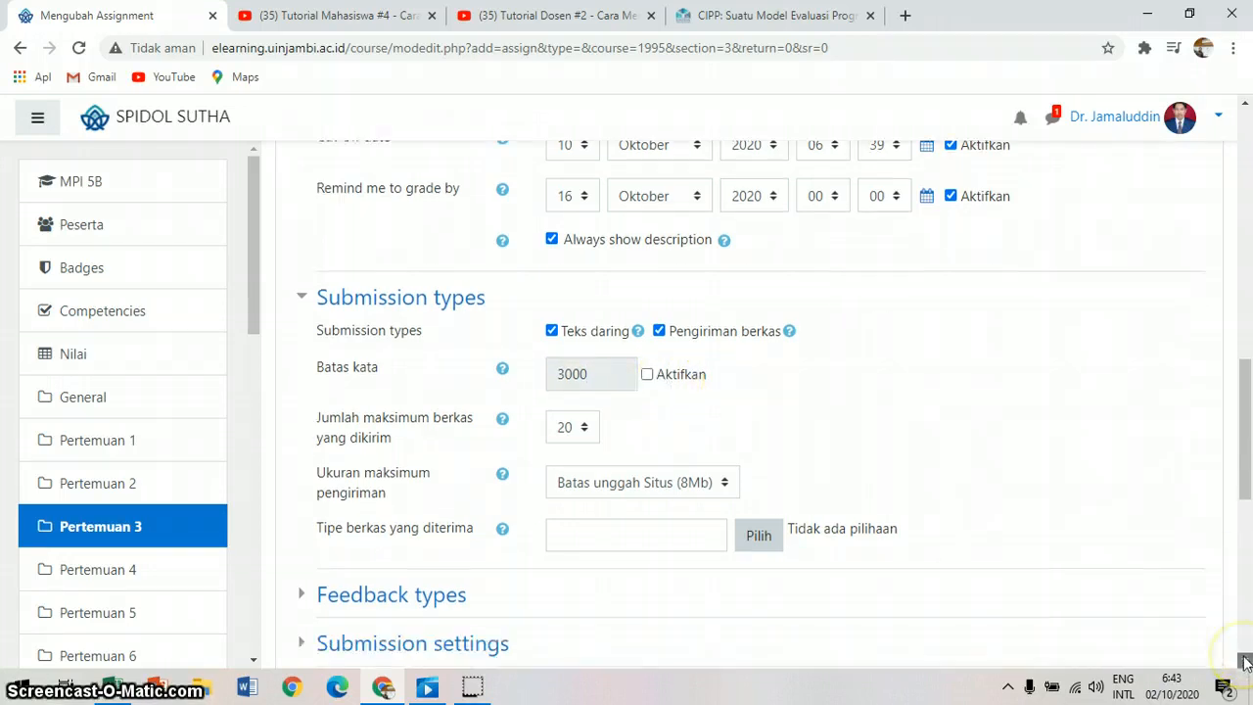
scroll(1244, 660, down, 6)
click(780, 463)
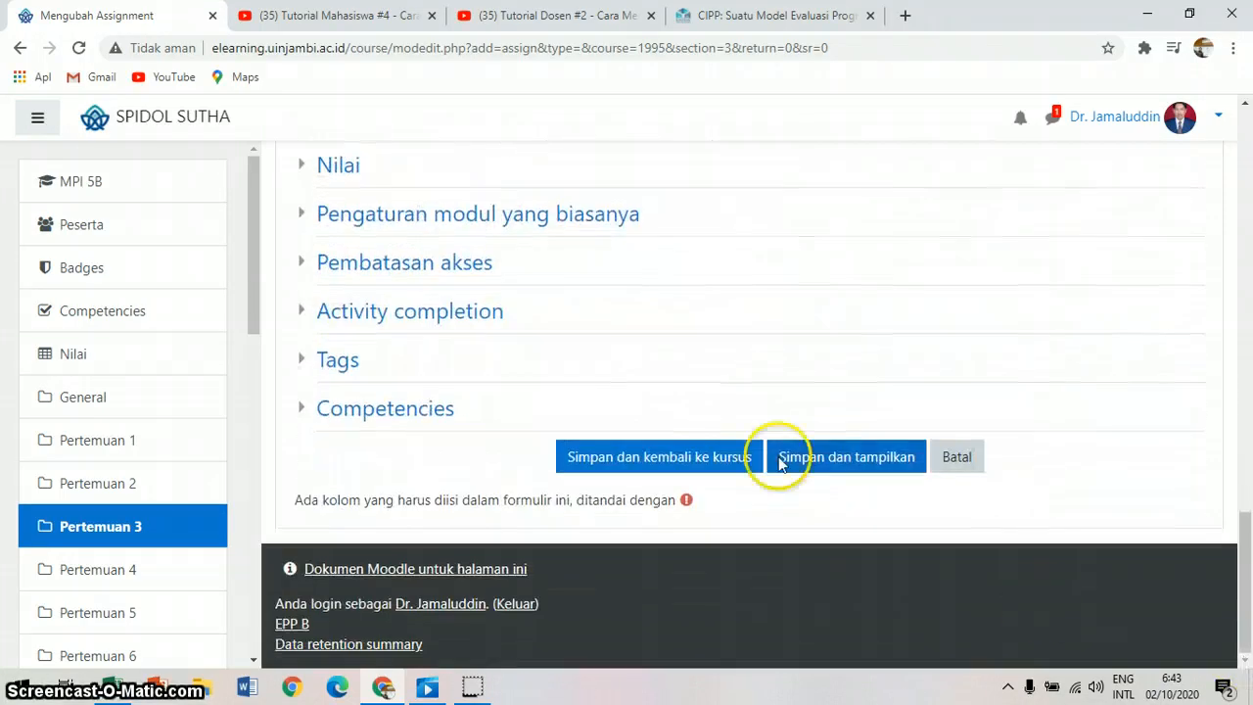
click(732, 456)
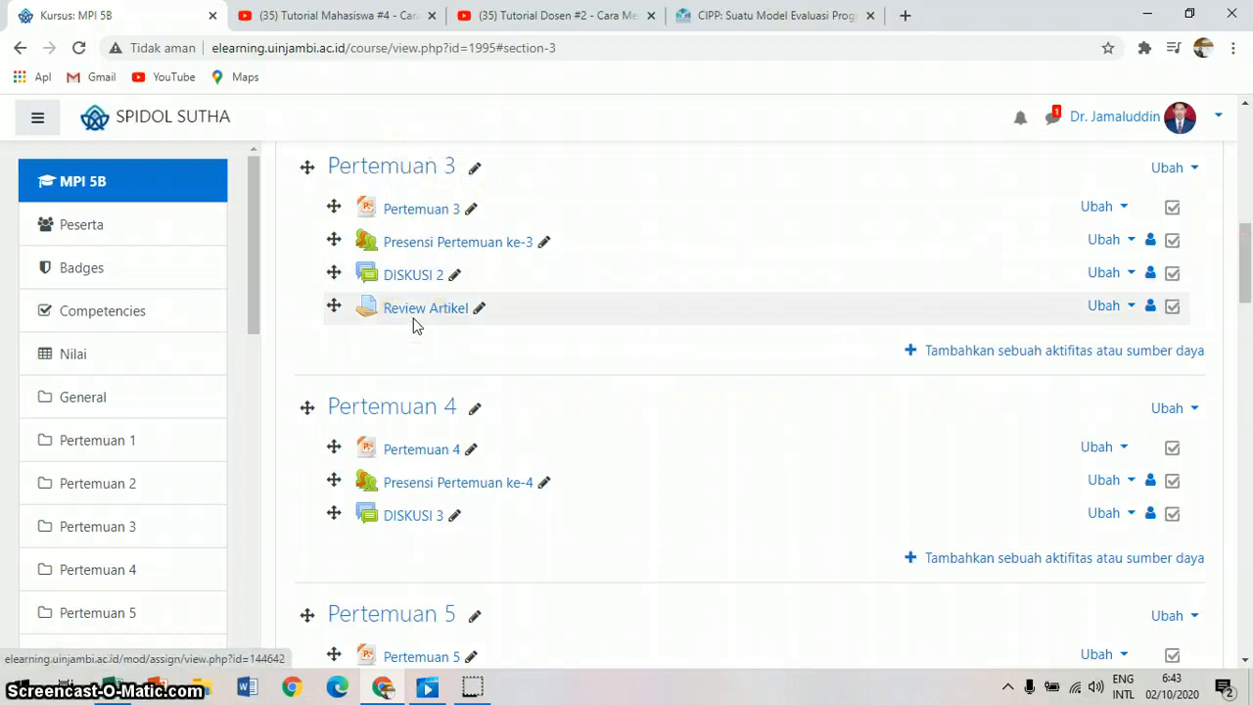
click(1245, 105)
scroll(1247, 104, up, 2)
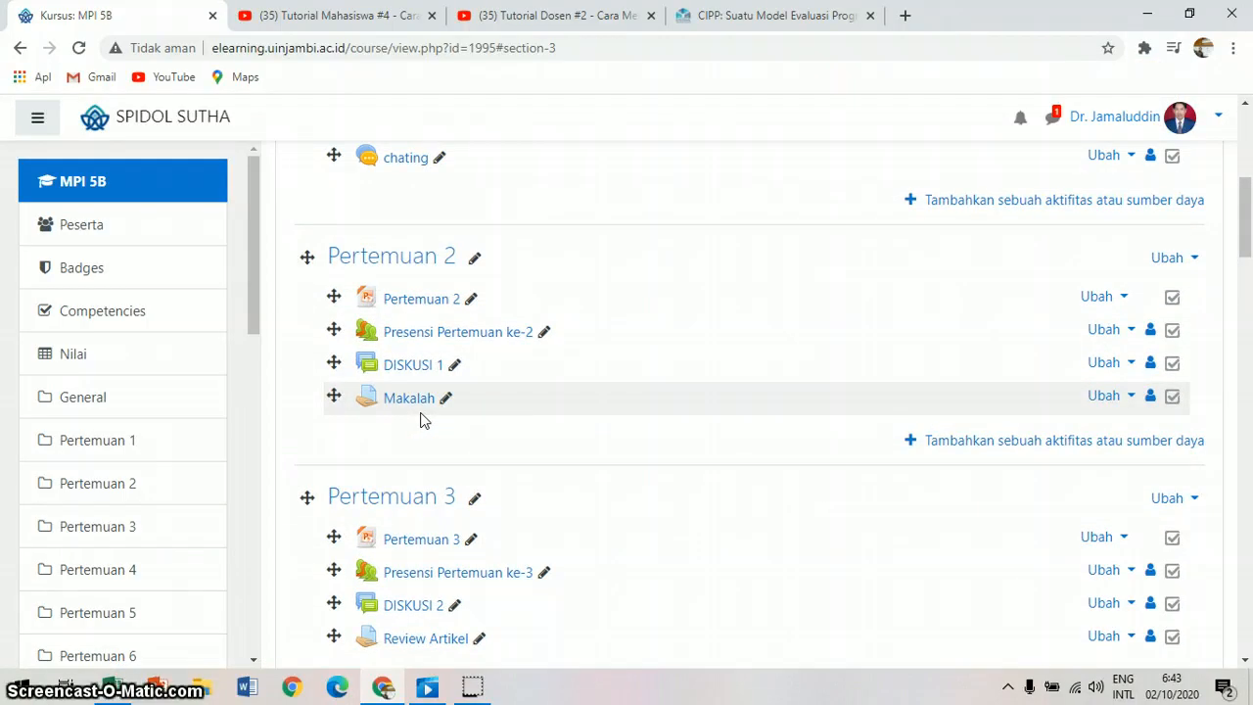
click(1247, 615)
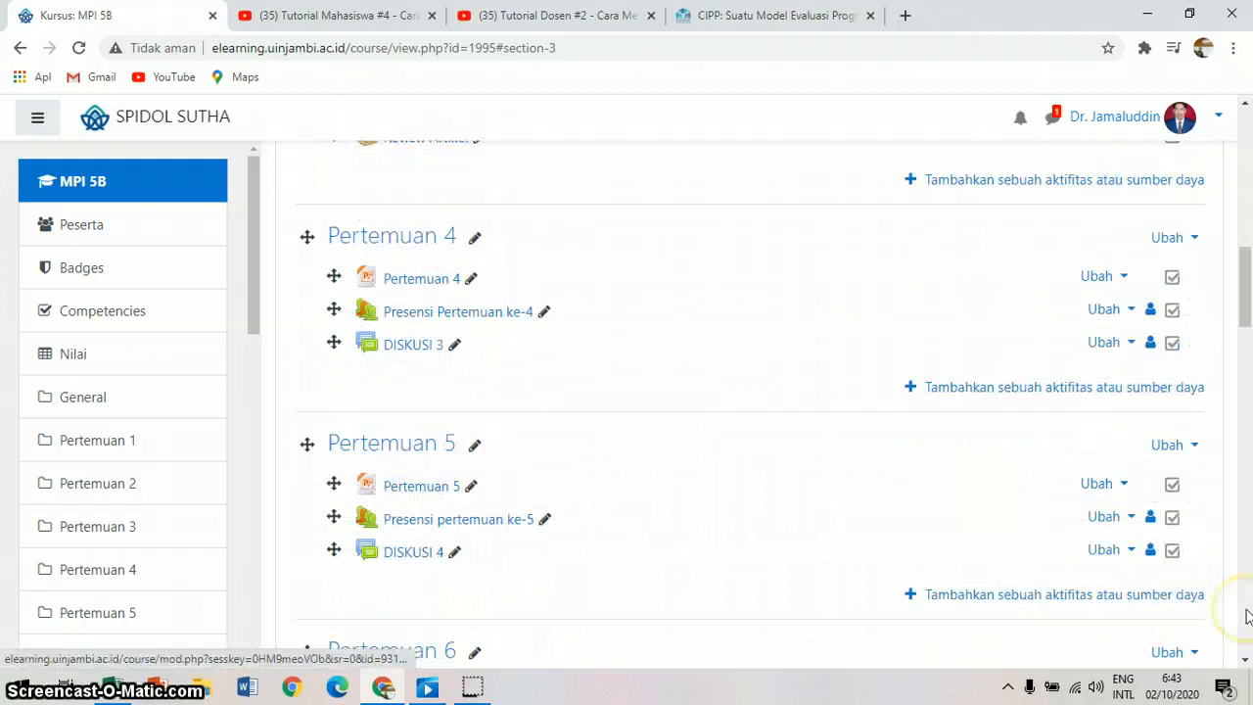